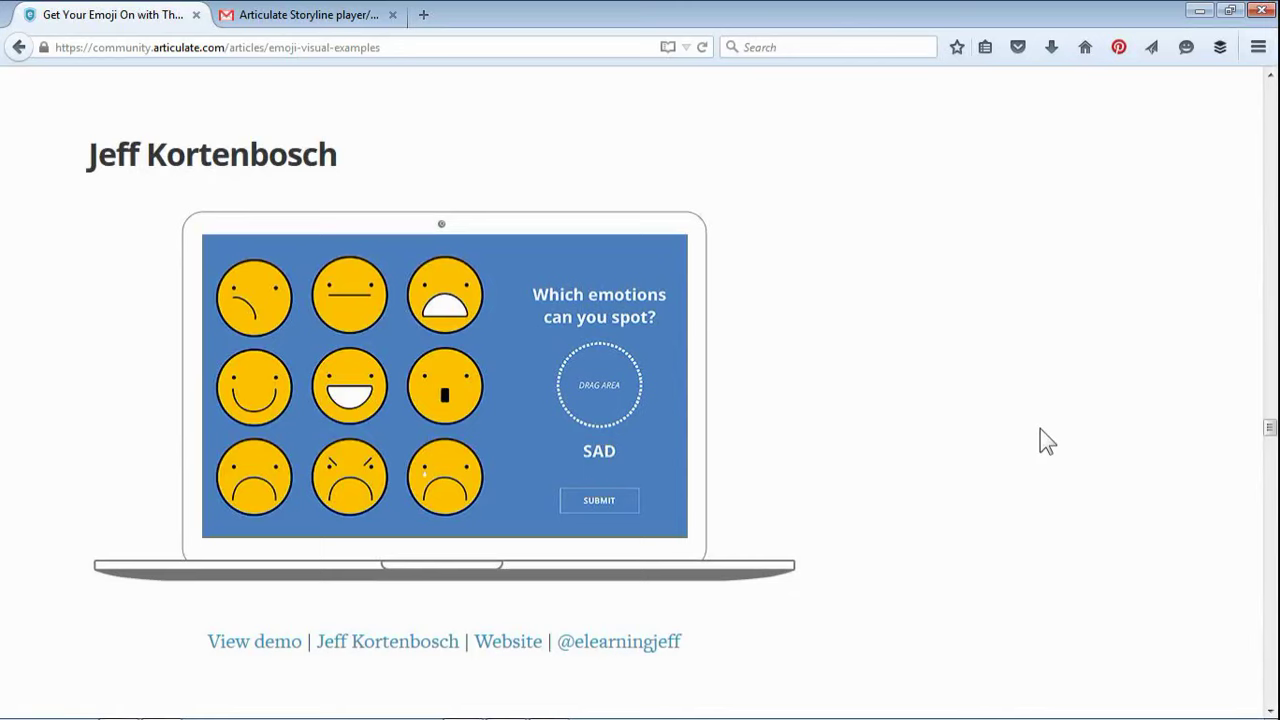
Step: Find the Emoji Movie Titles example and copy its laptop image for PowerPoint
{"action": "scroll", "coordinate": [971, 423], "scroll_direction": "up", "scroll_amount": 15}
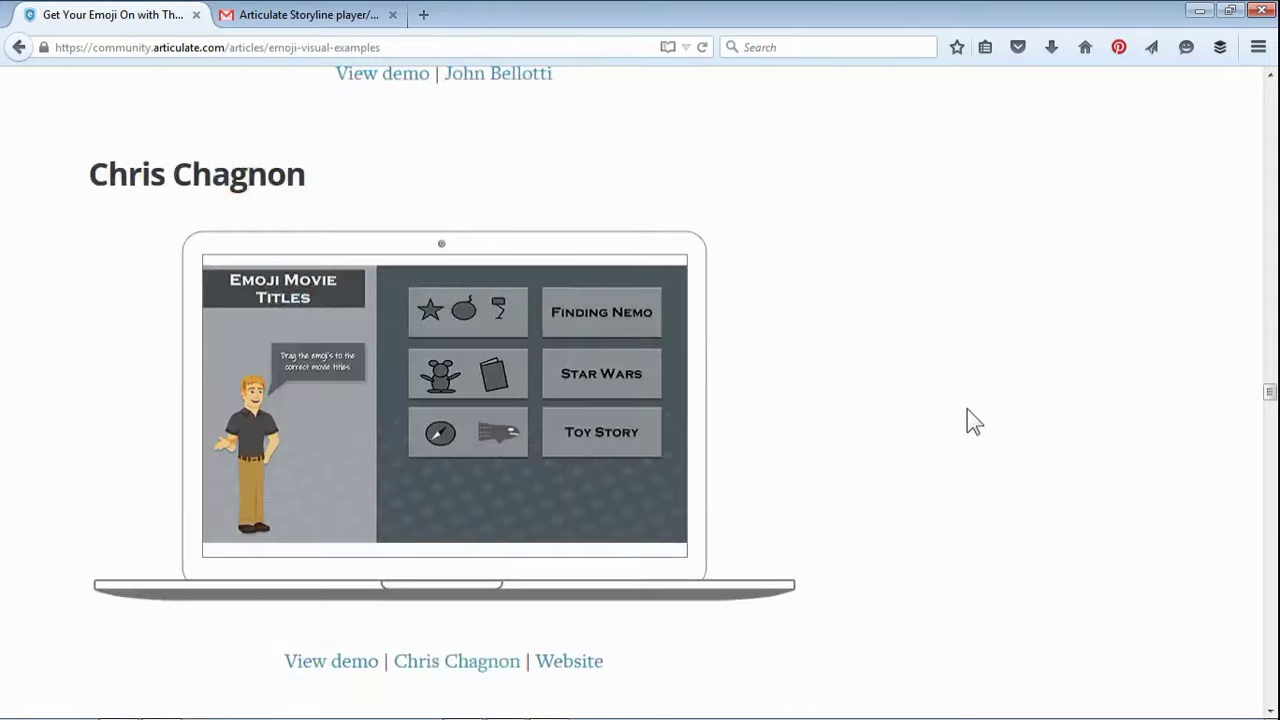
{"action": "scroll", "coordinate": [736, 358], "scroll_direction": "up", "scroll_amount": 4}
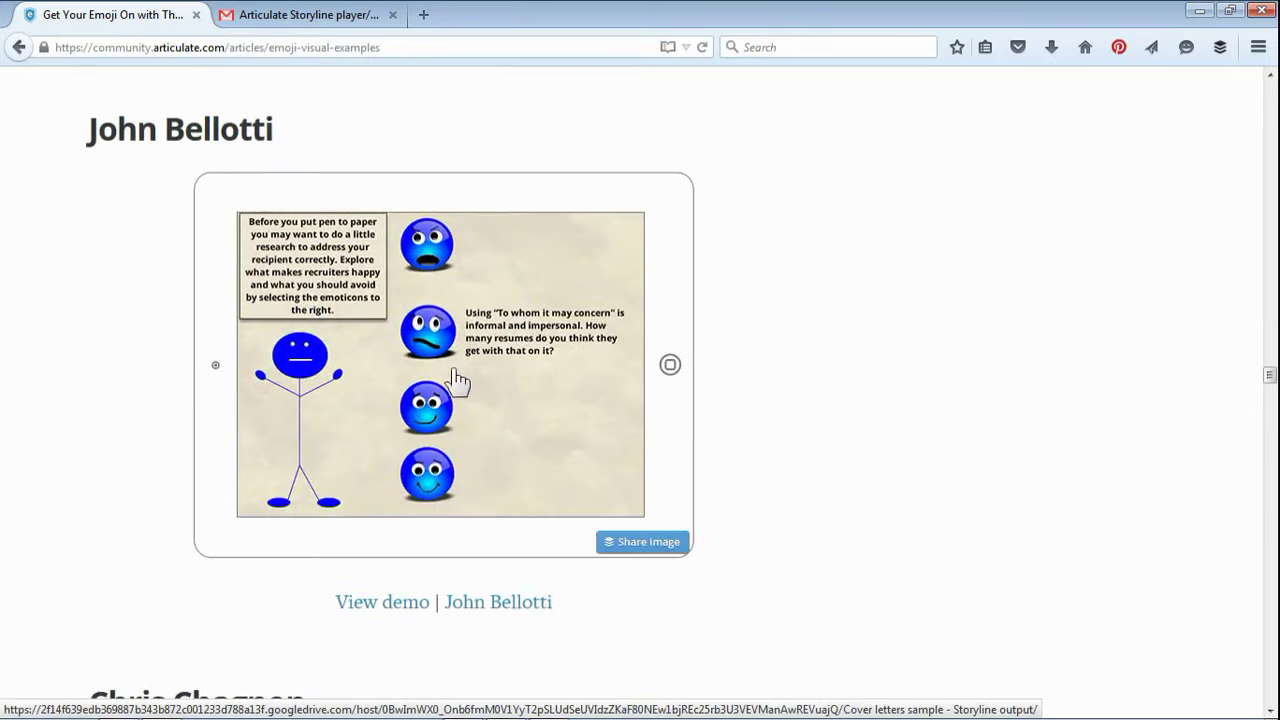
{"action": "scroll", "coordinate": [500, 388], "scroll_direction": "up", "scroll_amount": 15}
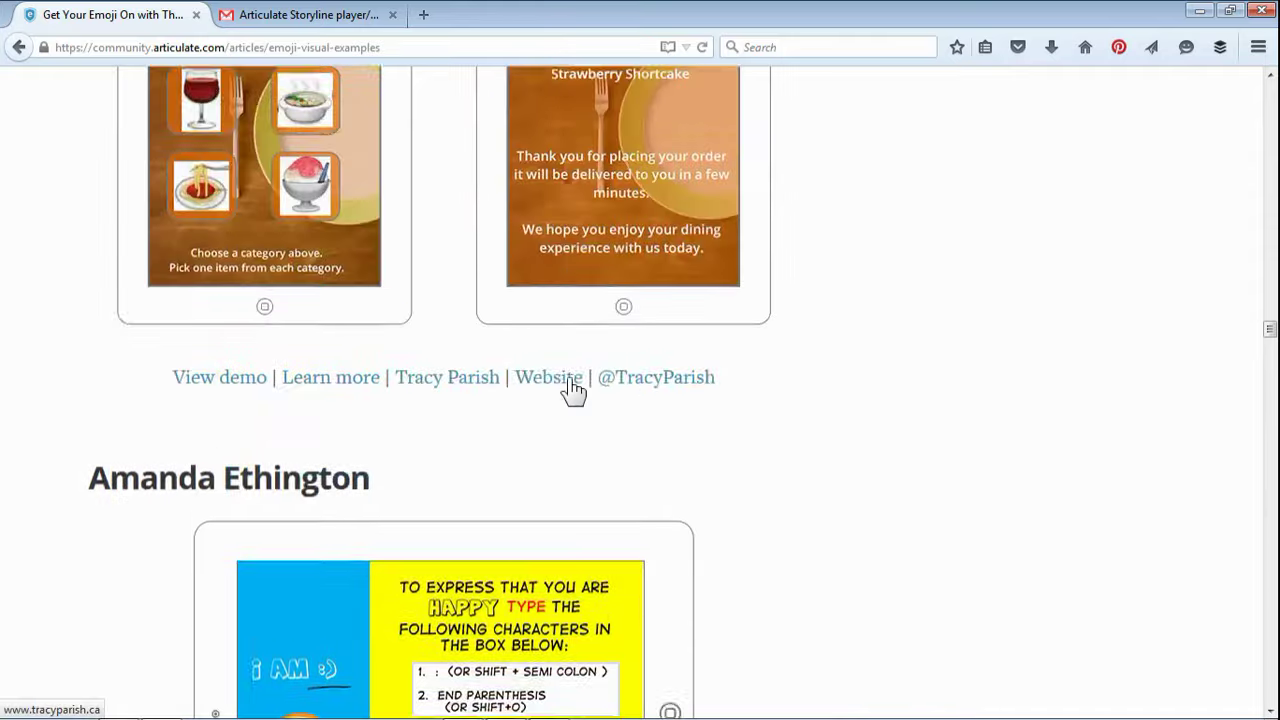
{"action": "scroll", "coordinate": [572, 390], "scroll_direction": "down", "scroll_amount": 15}
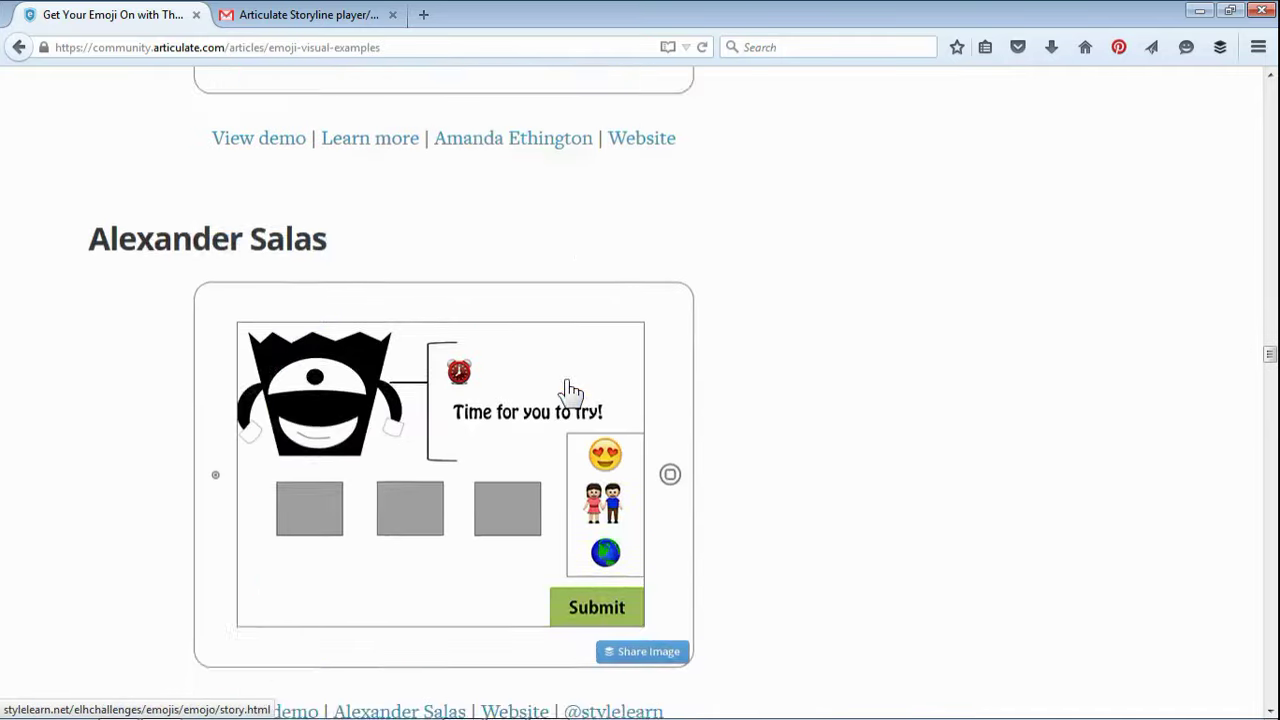
{"action": "scroll", "coordinate": [566, 390], "scroll_direction": "down", "scroll_amount": 11}
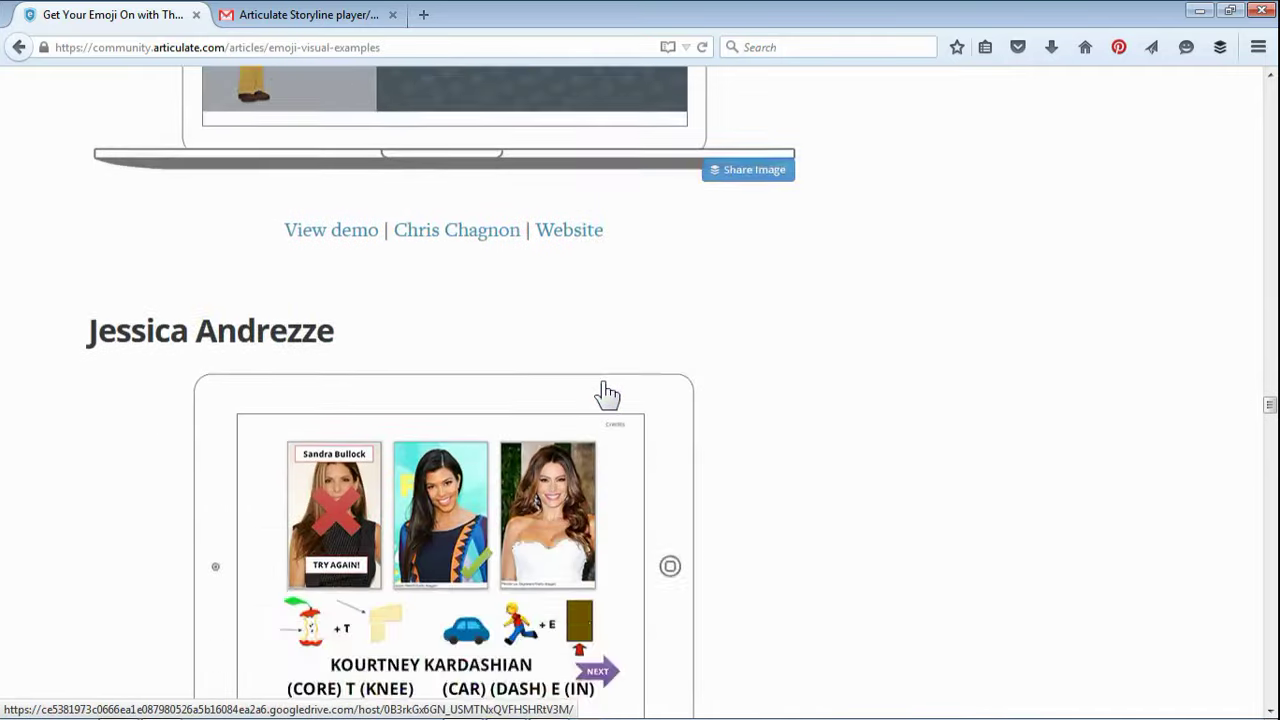
{"action": "scroll", "coordinate": [607, 394], "scroll_direction": "up", "scroll_amount": 1}
{"action": "scroll", "coordinate": [607, 394], "scroll_direction": "up", "scroll_amount": 6}
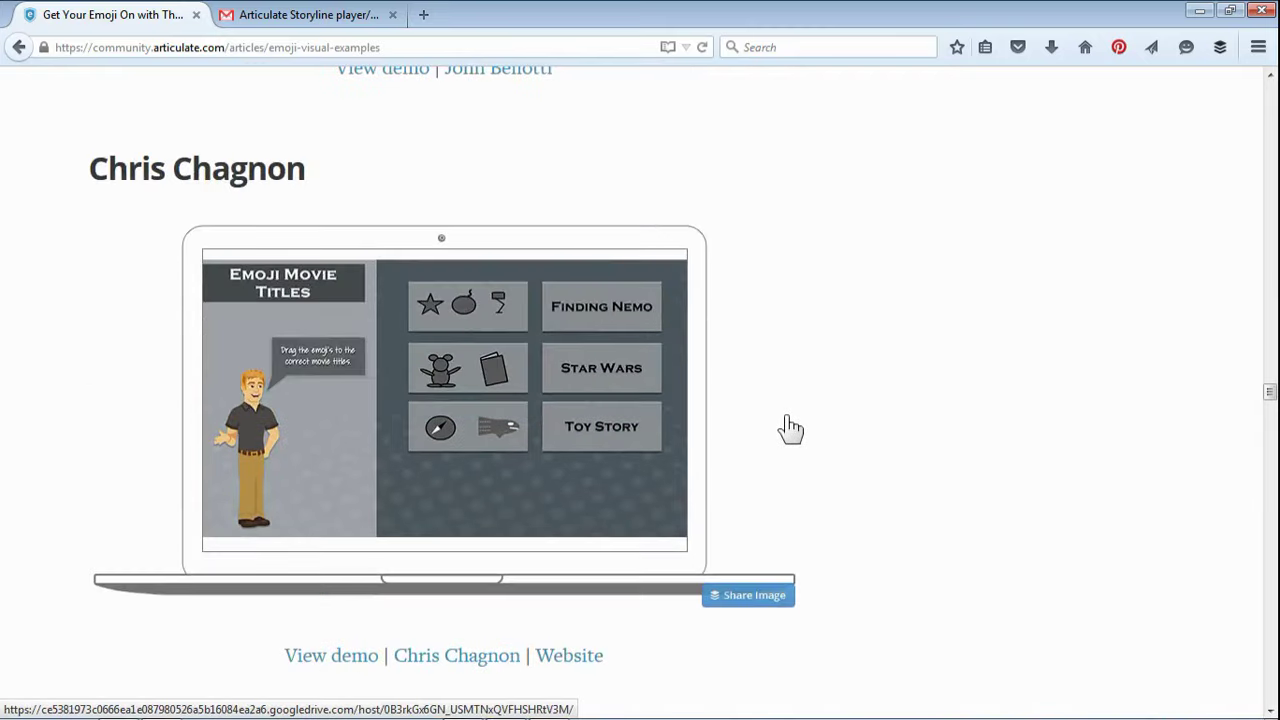
{"action": "scroll", "coordinate": [788, 420], "scroll_direction": "down", "scroll_amount": 2}
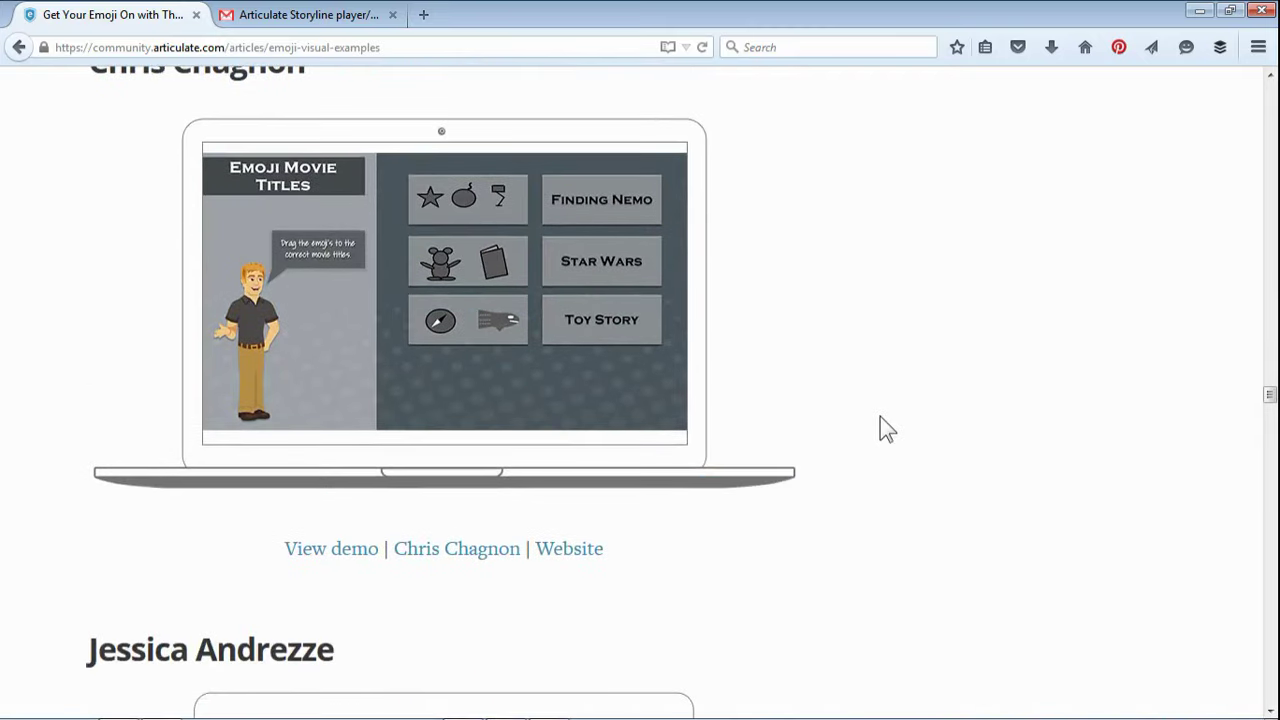
{"action": "scroll", "coordinate": [876, 417], "scroll_direction": "up", "scroll_amount": 2}
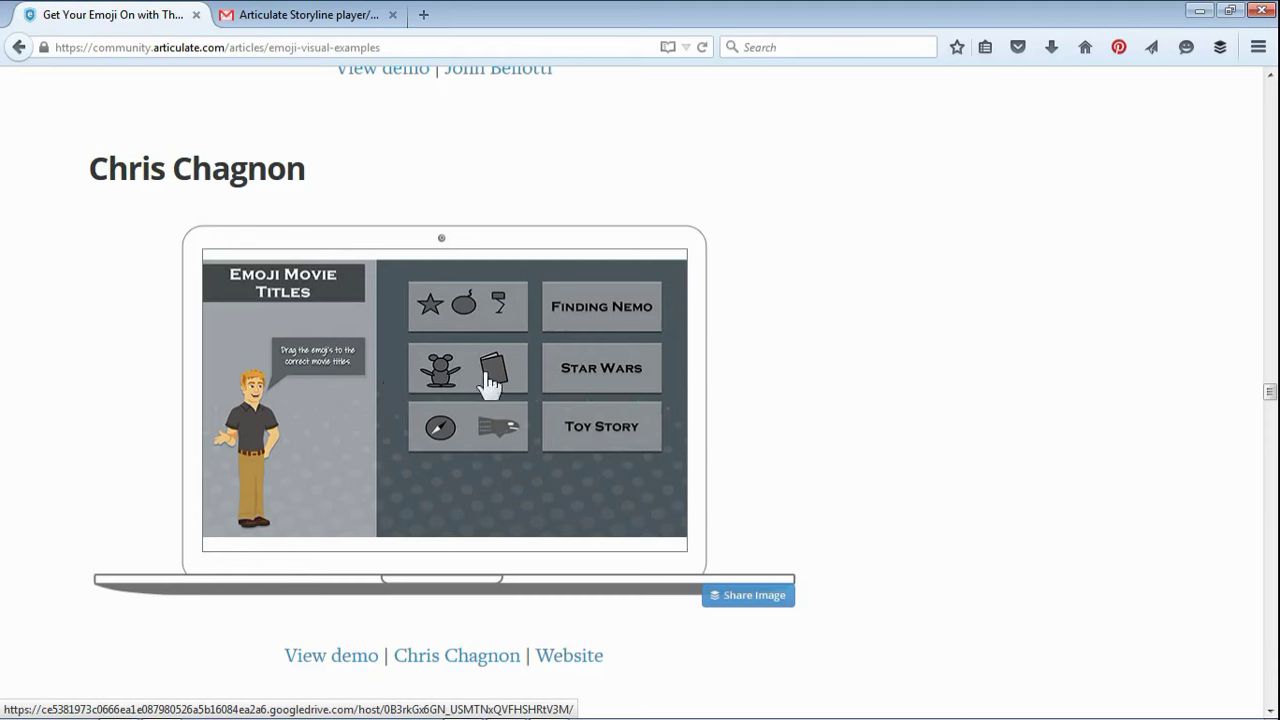
{"action": "right_click", "coordinate": [424, 410]}
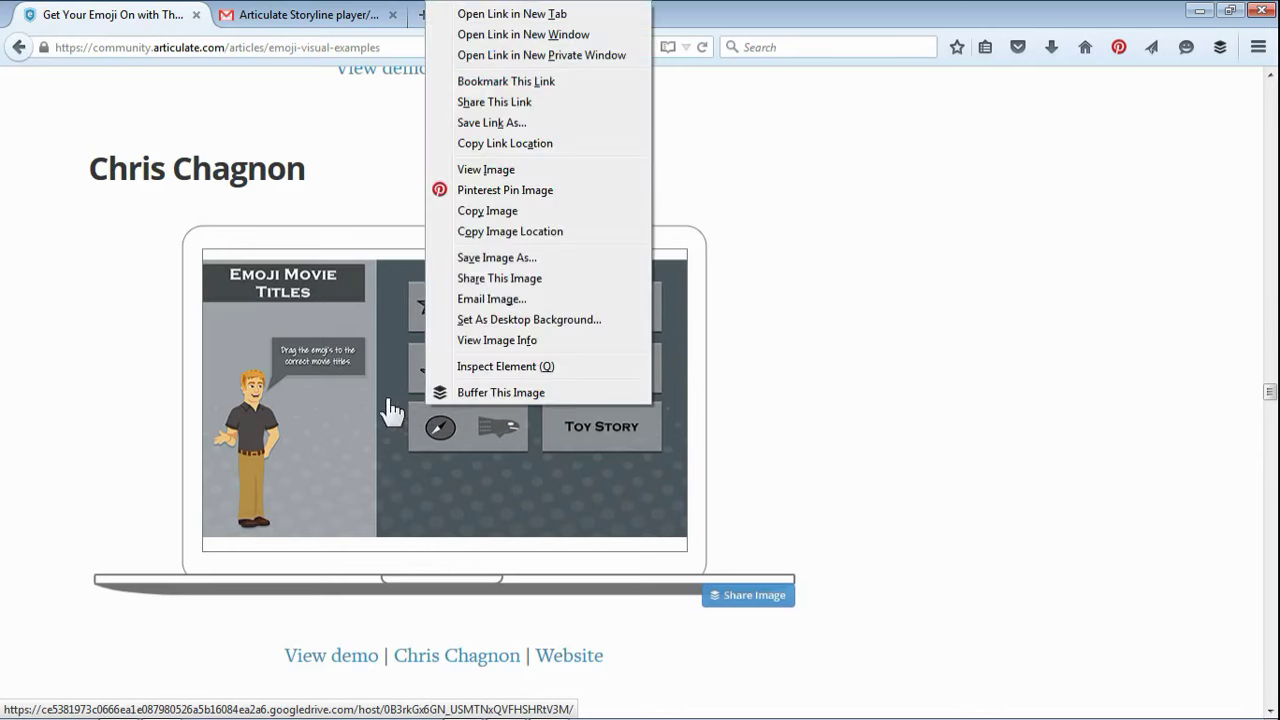
{"action": "left_click", "coordinate": [486, 231]}
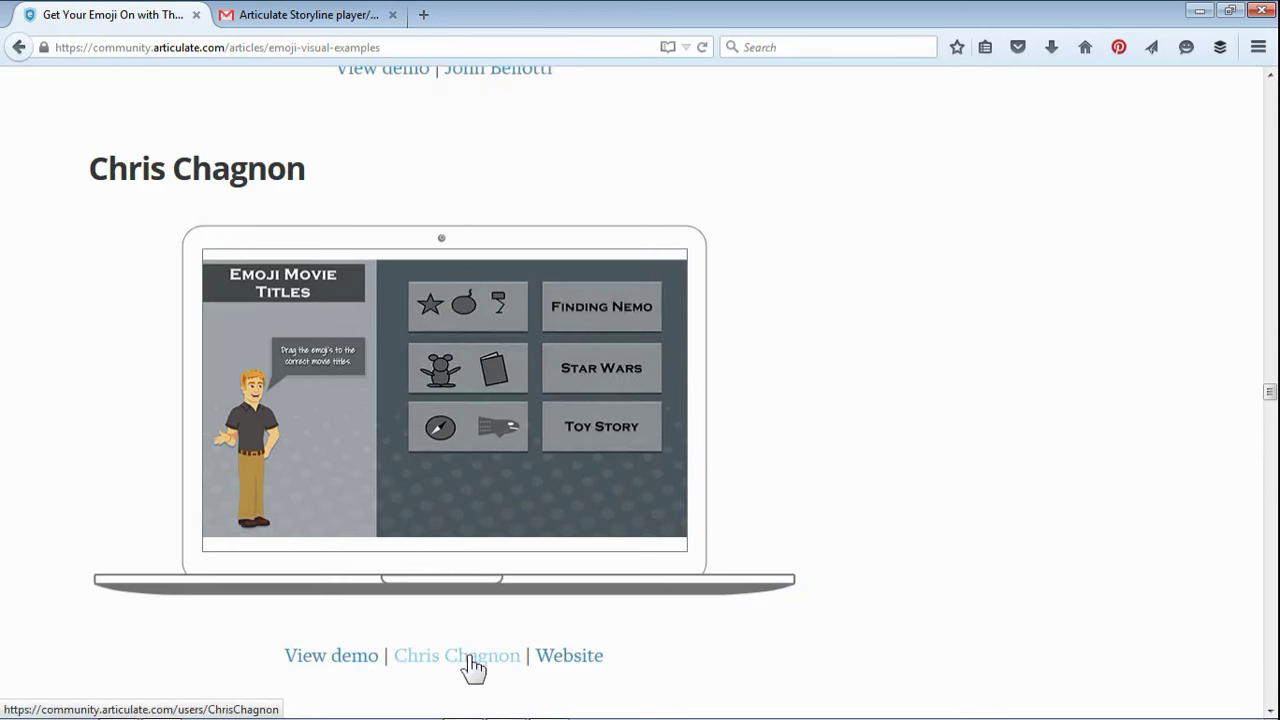
{"action": "key", "text": "alt+Tab"}
{"action": "key", "text": "alt+Tab"}
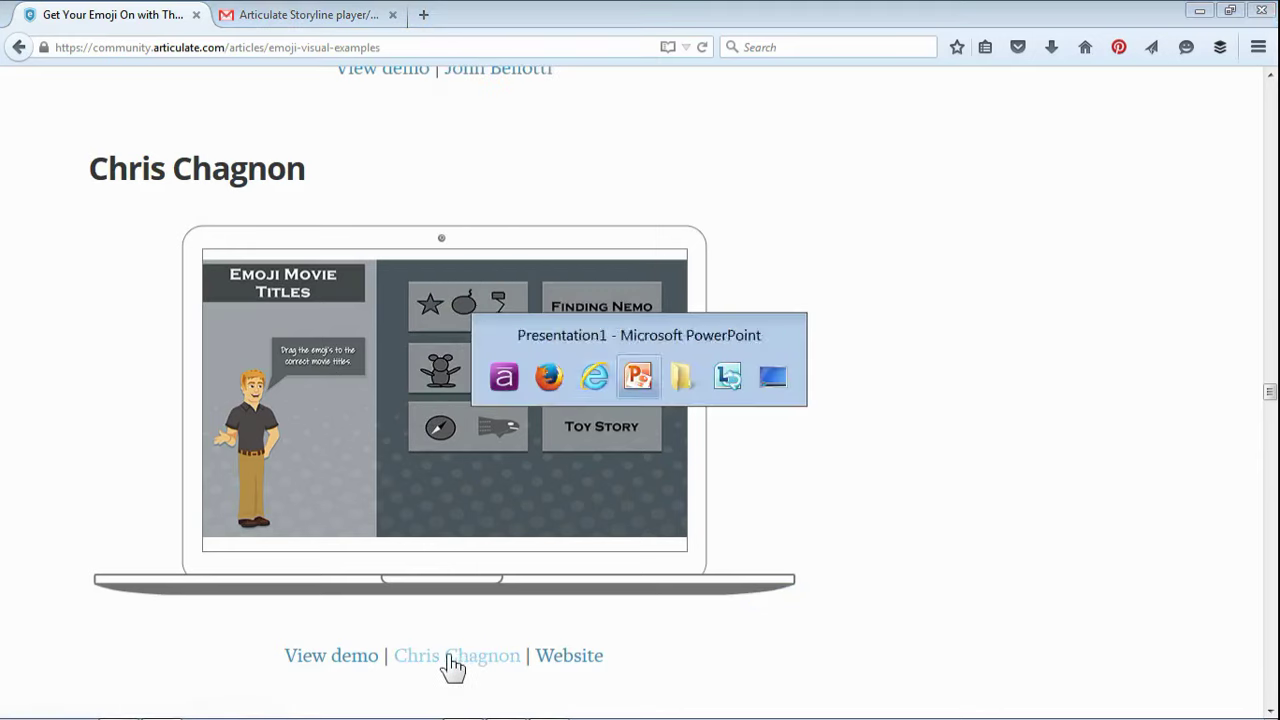
Step: Paste the copied laptop image onto the blank slide as a picture
{"action": "right_click", "coordinate": [575, 438]}
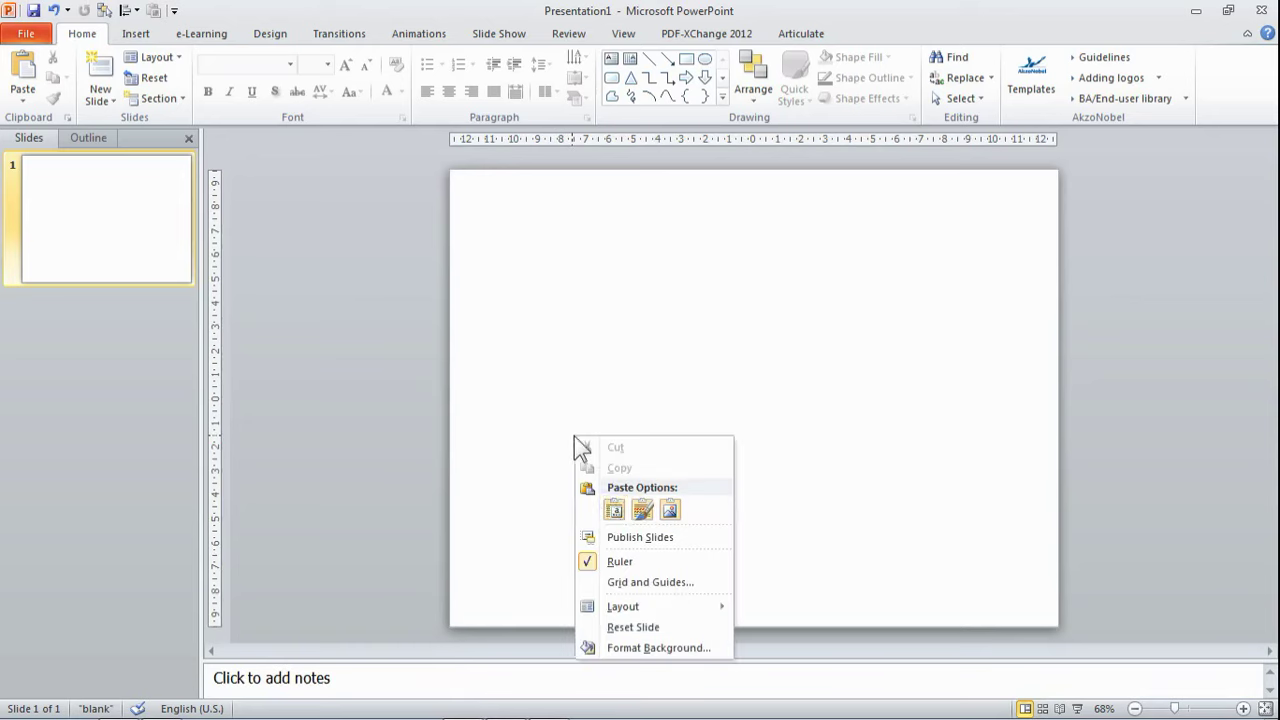
{"action": "left_click", "coordinate": [670, 513]}
{"action": "left_click", "coordinate": [439, 497]}
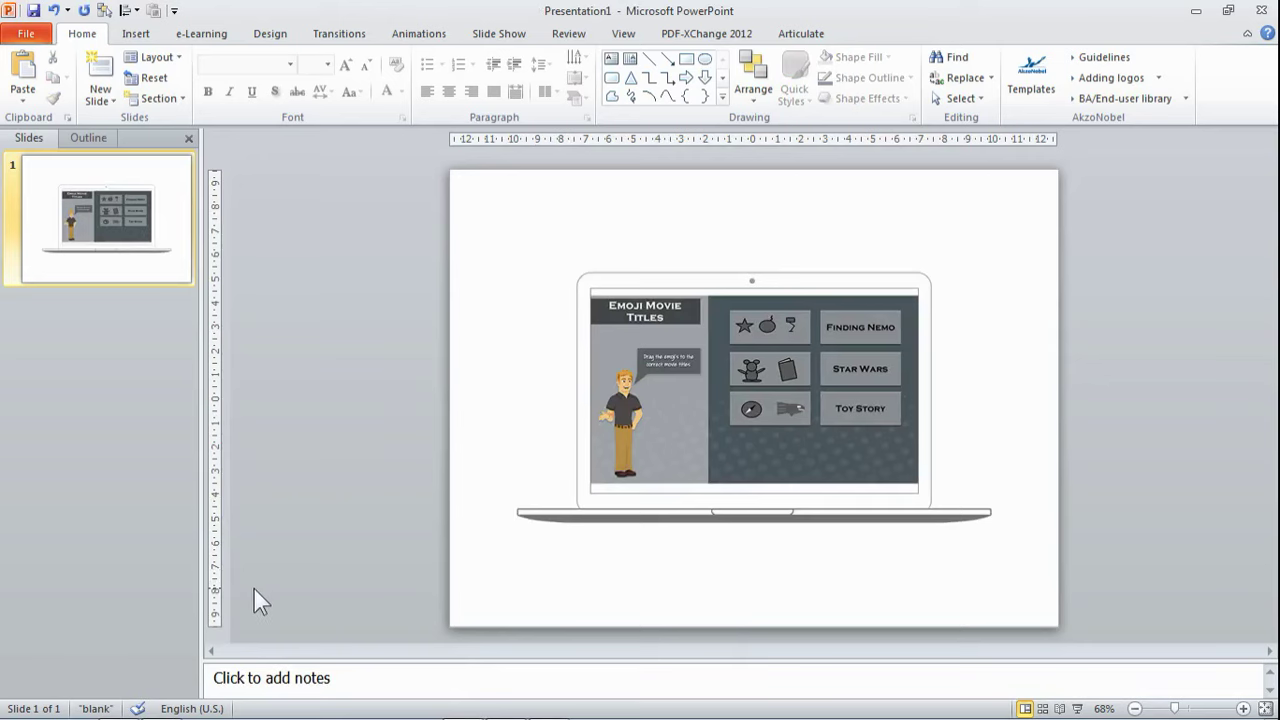
Step: Bring the Storyline output browser window to the front, then return to PowerPoint
{"action": "key", "text": "alt+Tab"}
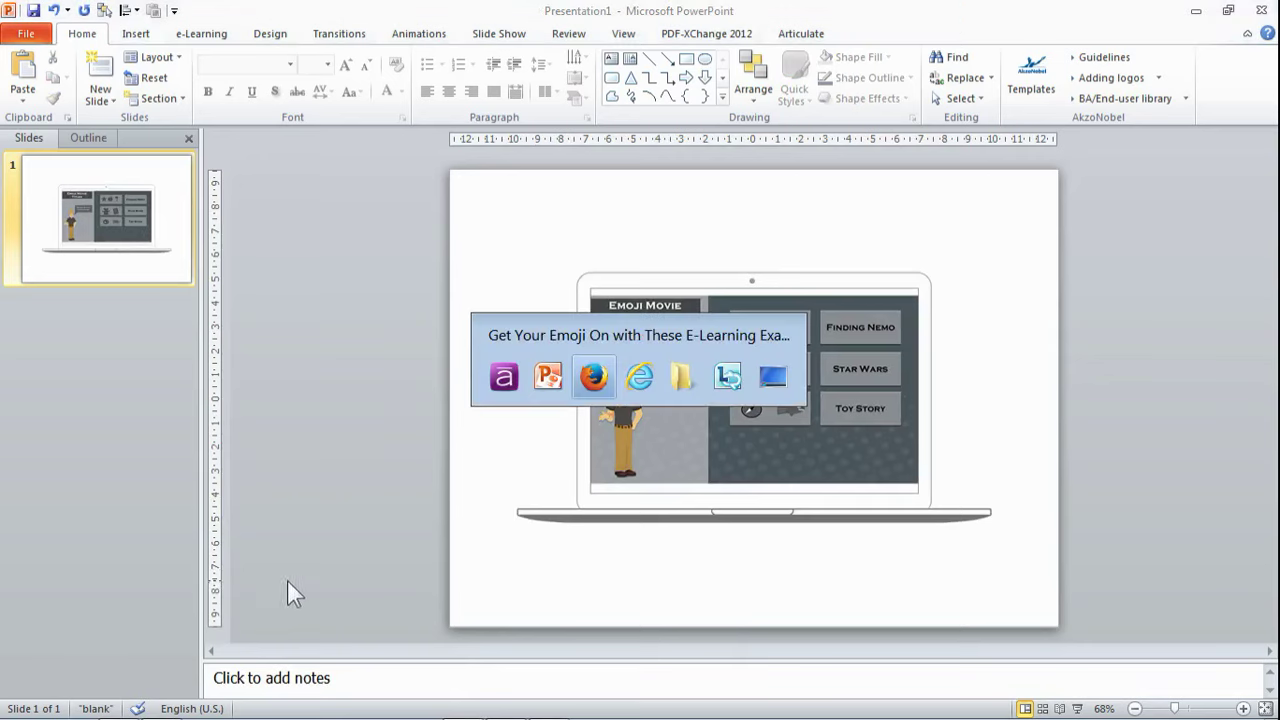
{"action": "left_click", "coordinate": [628, 382]}
{"action": "left_click", "coordinate": [187, 350]}
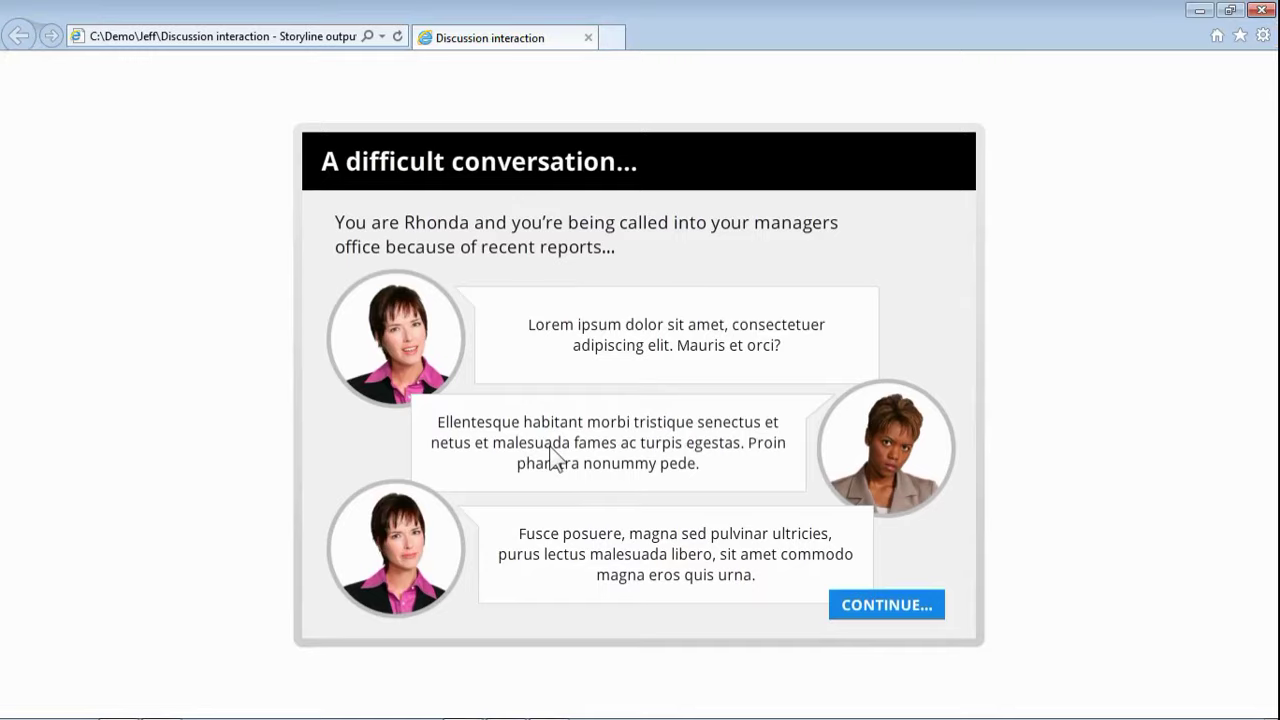
{"action": "key", "text": "alt+Tab"}
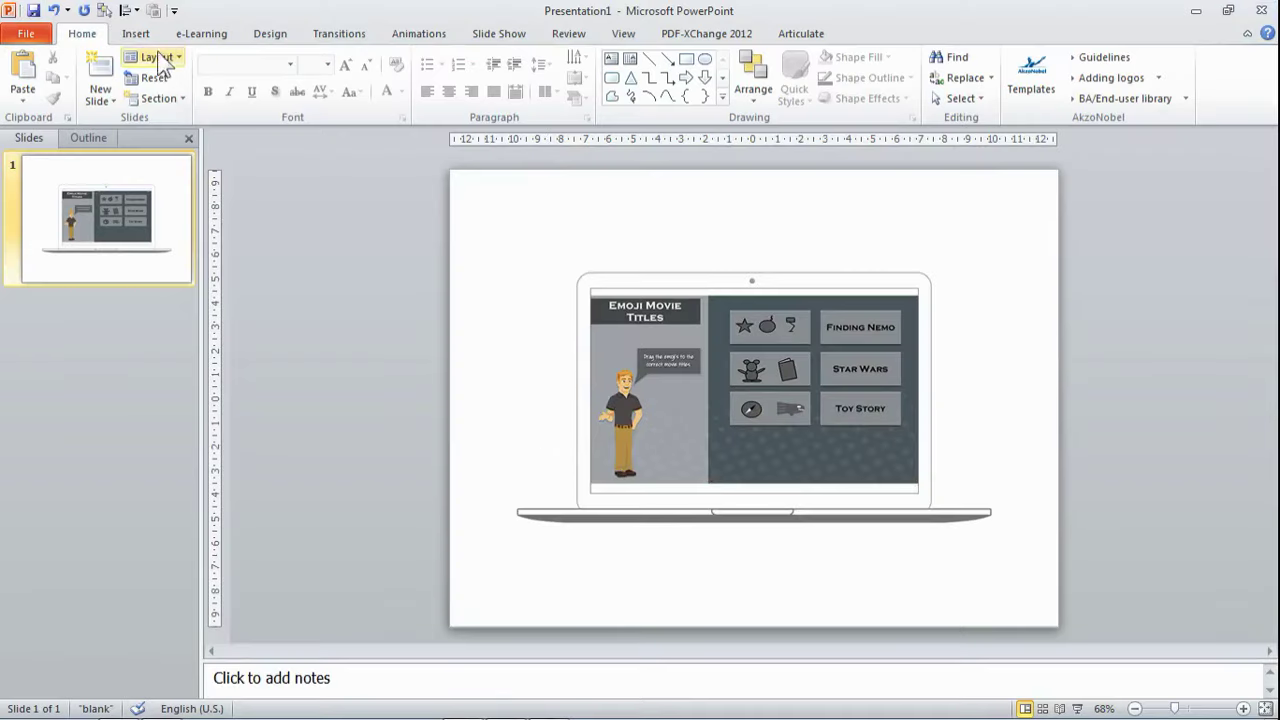
Step: Insert a screenshot of the Storyline output window and move it up and left
{"action": "left_click", "coordinate": [136, 33]}
{"action": "left_click", "coordinate": [158, 88]}
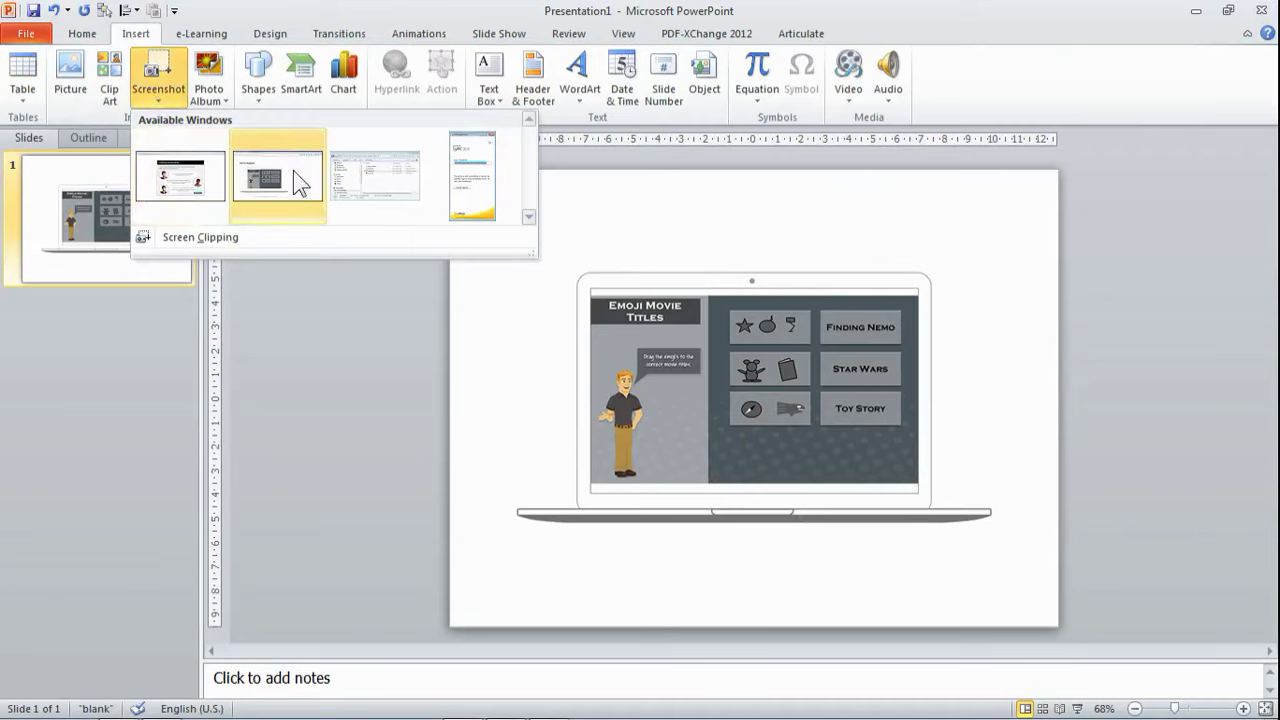
{"action": "left_click", "coordinate": [188, 180]}
{"action": "left_click_drag", "start_coordinate": [681, 399], "coordinate": [498, 370]}
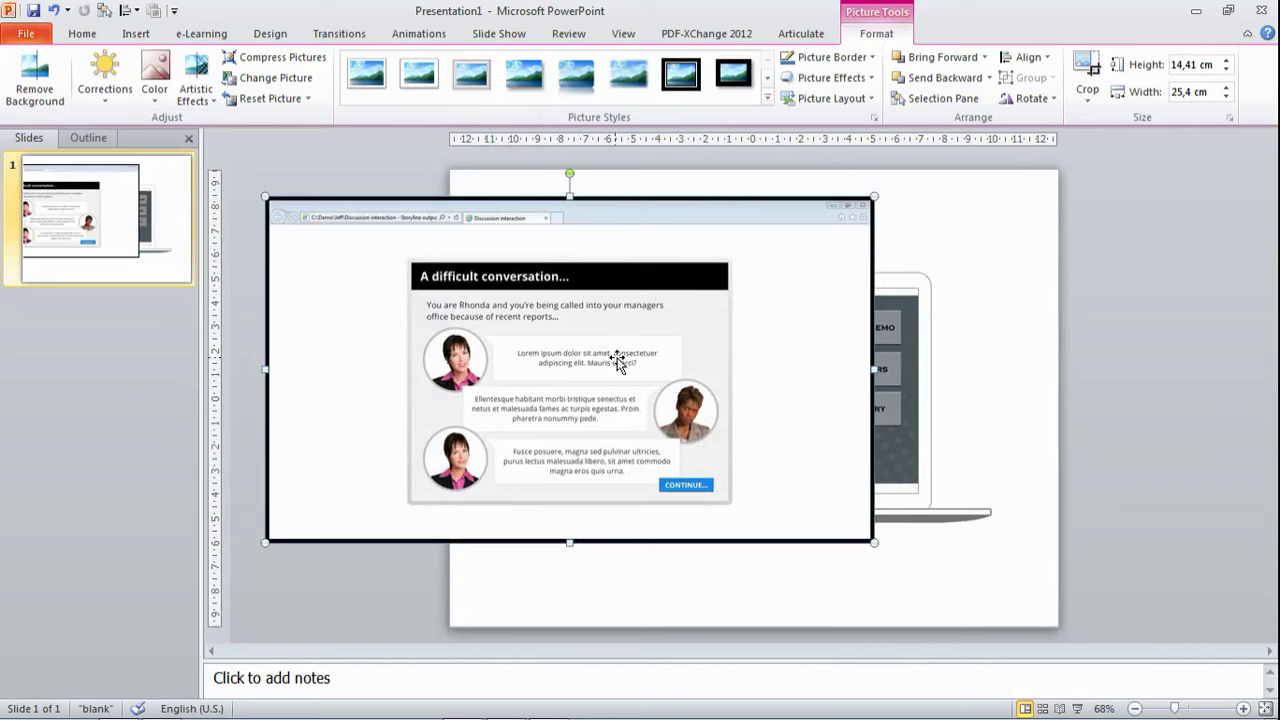
Step: Crop the screenshot to the 'A difficult conversation' panel and drag it onto the laptop
{"action": "left_click", "coordinate": [1091, 91]}
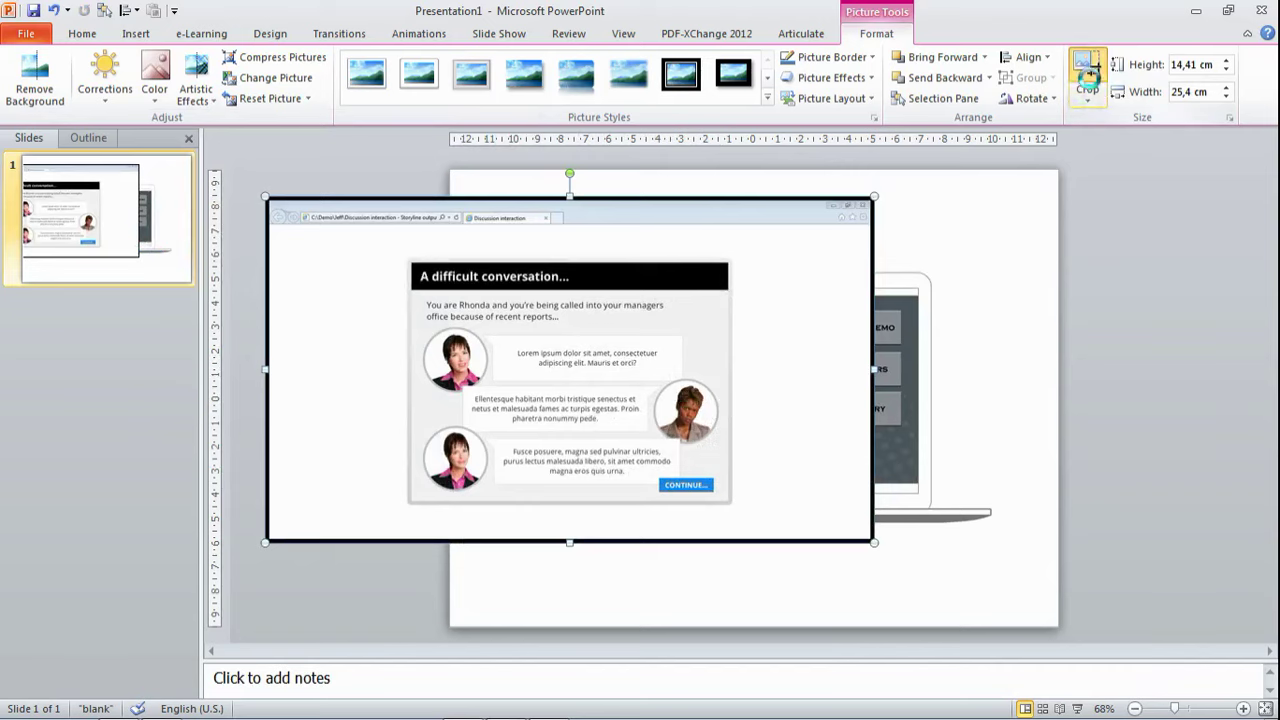
{"action": "left_click_drag", "start_coordinate": [268, 201], "coordinate": [413, 258]}
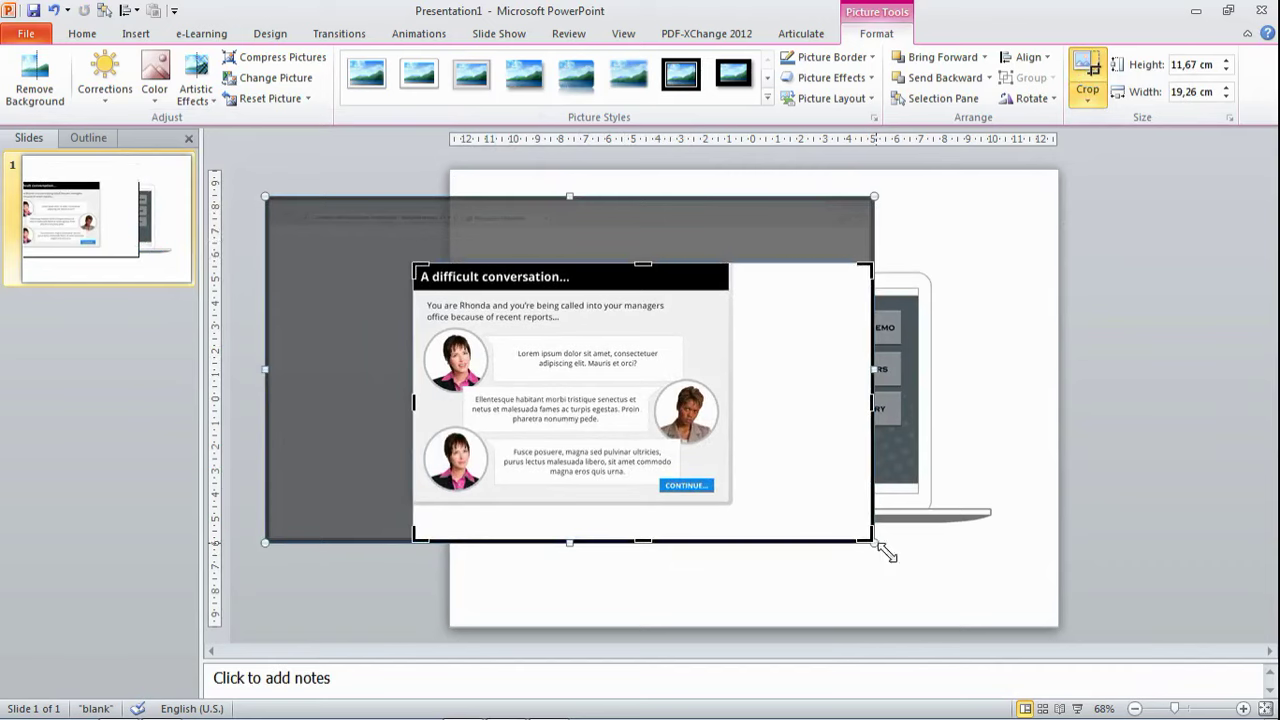
{"action": "left_click_drag", "start_coordinate": [862, 535], "coordinate": [727, 498]}
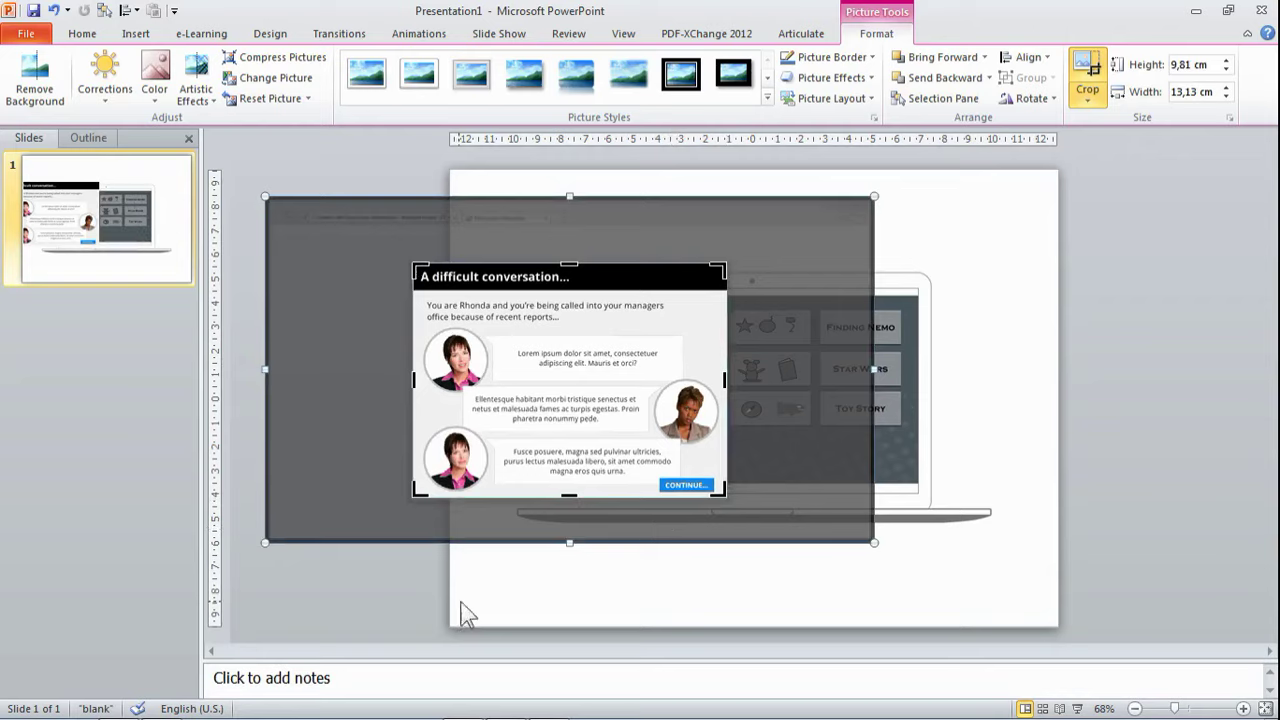
{"action": "left_click", "coordinate": [396, 606]}
{"action": "left_click_drag", "start_coordinate": [560, 420], "coordinate": [729, 443]}
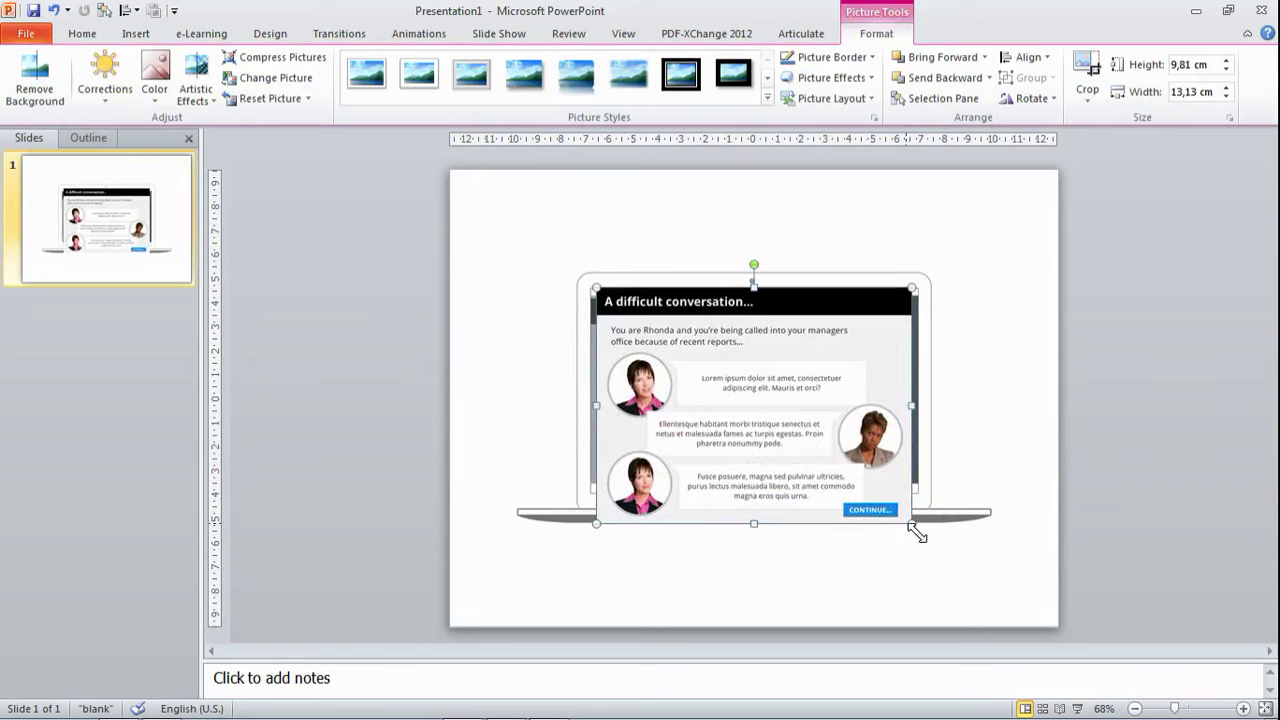
Step: Resize the cropped screenshot to 8.6 × 11.51 cm to fit the laptop screen
{"action": "left_click_drag", "start_coordinate": [913, 526], "coordinate": [872, 494]}
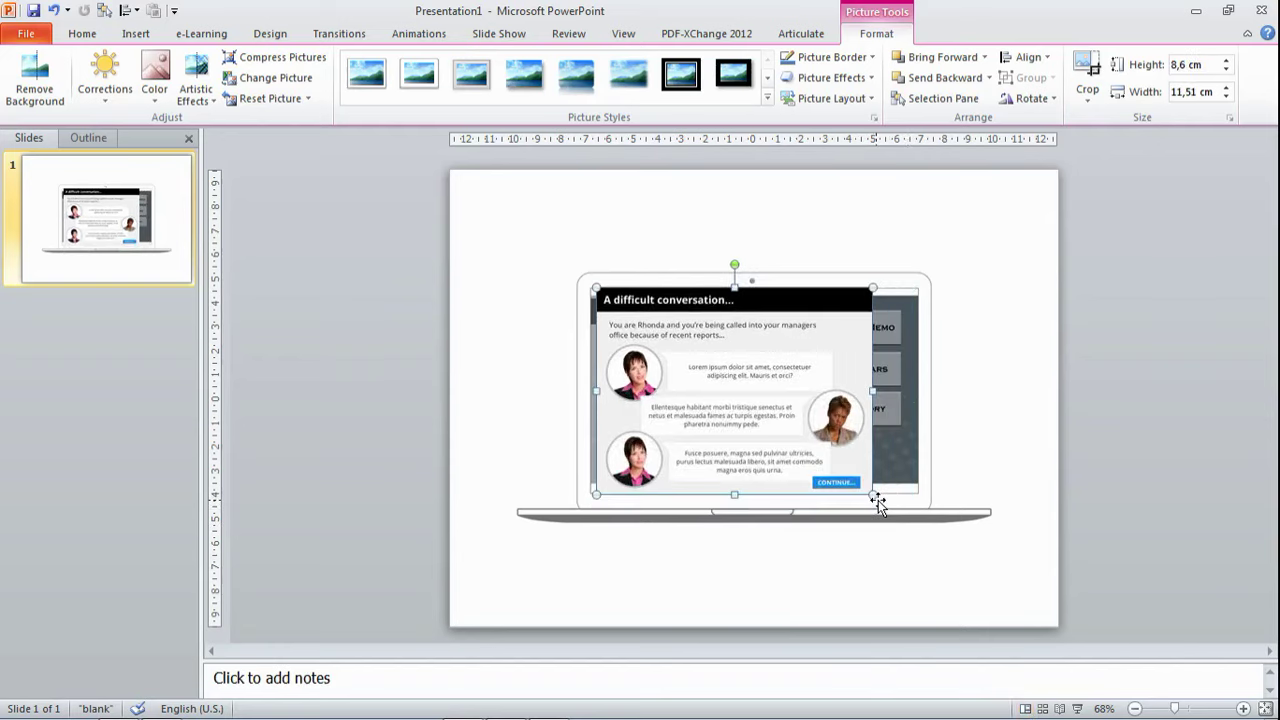
{"action": "left_click", "coordinate": [1000, 477]}
{"action": "left_click", "coordinate": [860, 464]}
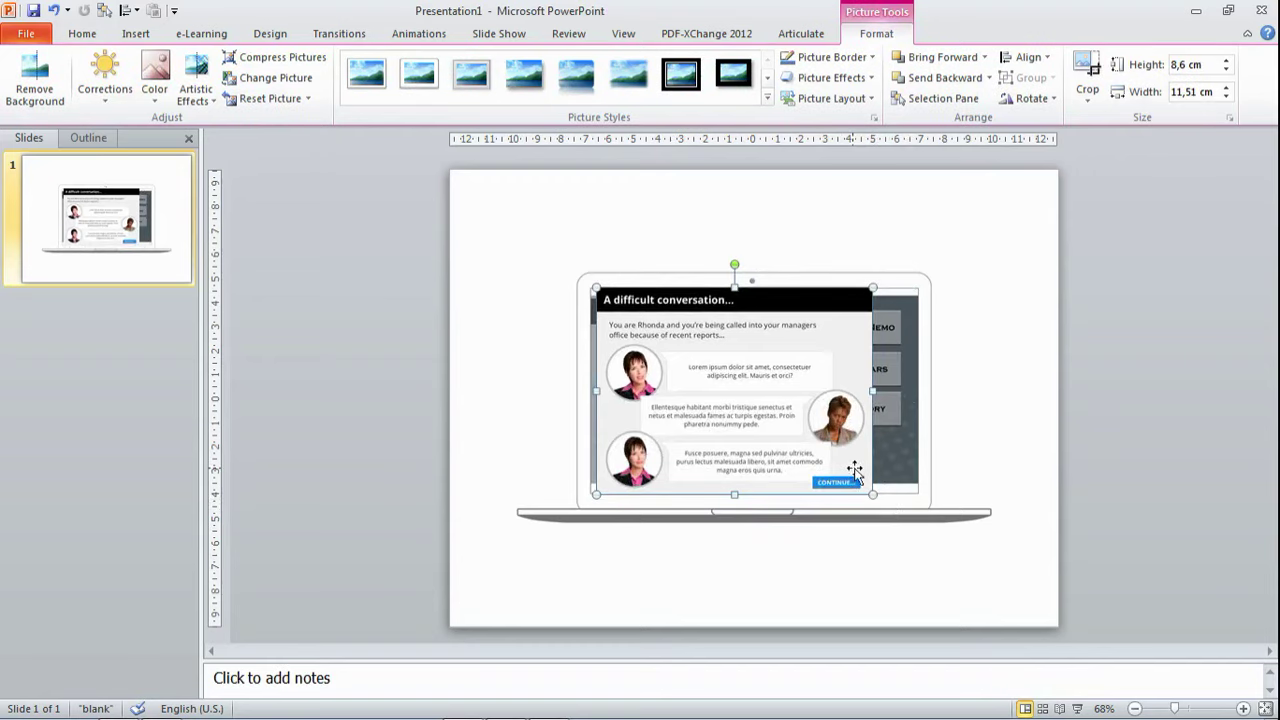
{"action": "left_click", "coordinate": [1226, 69]}
{"action": "left_click", "coordinate": [1118, 305]}
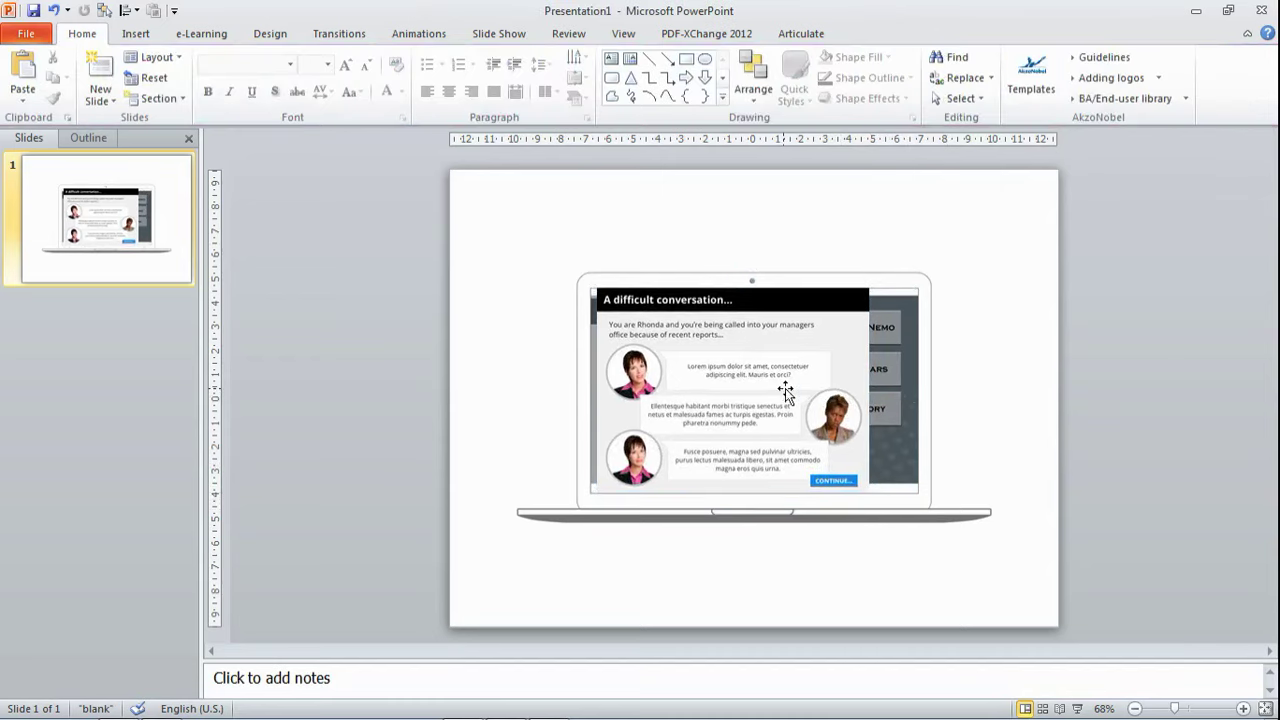
Step: Centre the 8.5 × 11.37 cm screenshot on the screen and duplicate it to the right
{"action": "left_click_drag", "start_coordinate": [785, 393], "coordinate": [806, 389]}
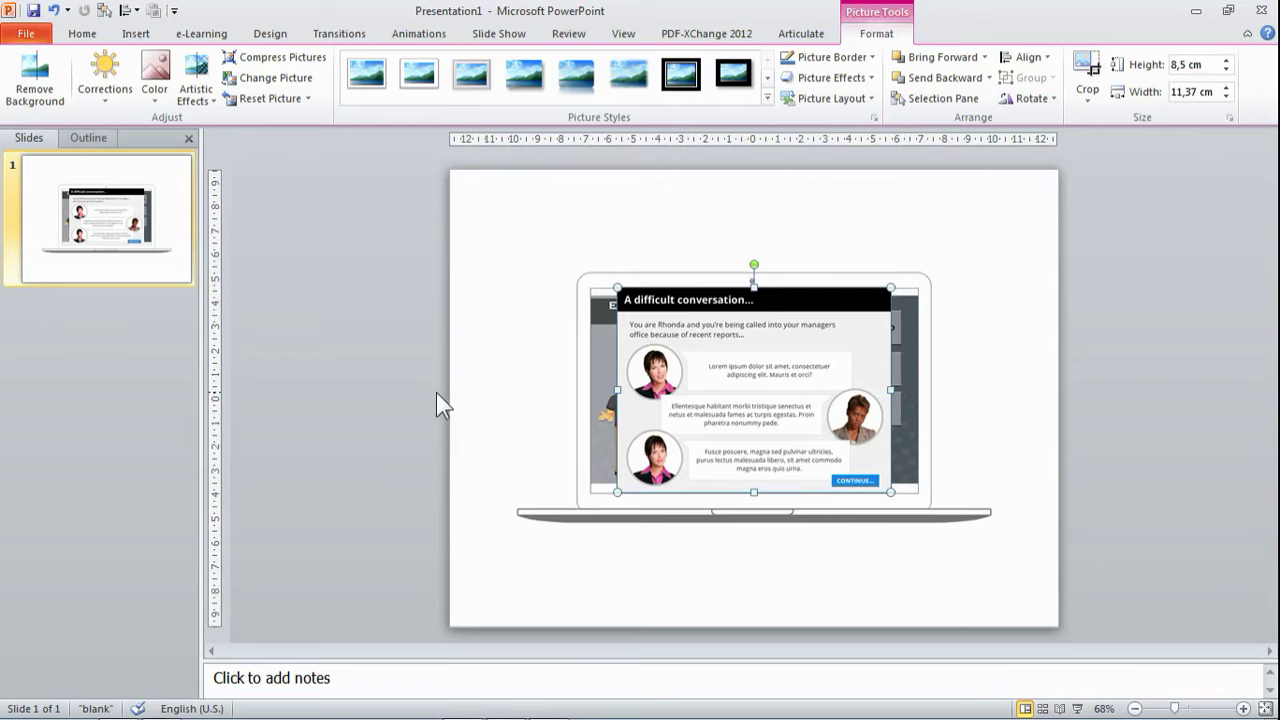
{"action": "left_click", "coordinate": [502, 395]}
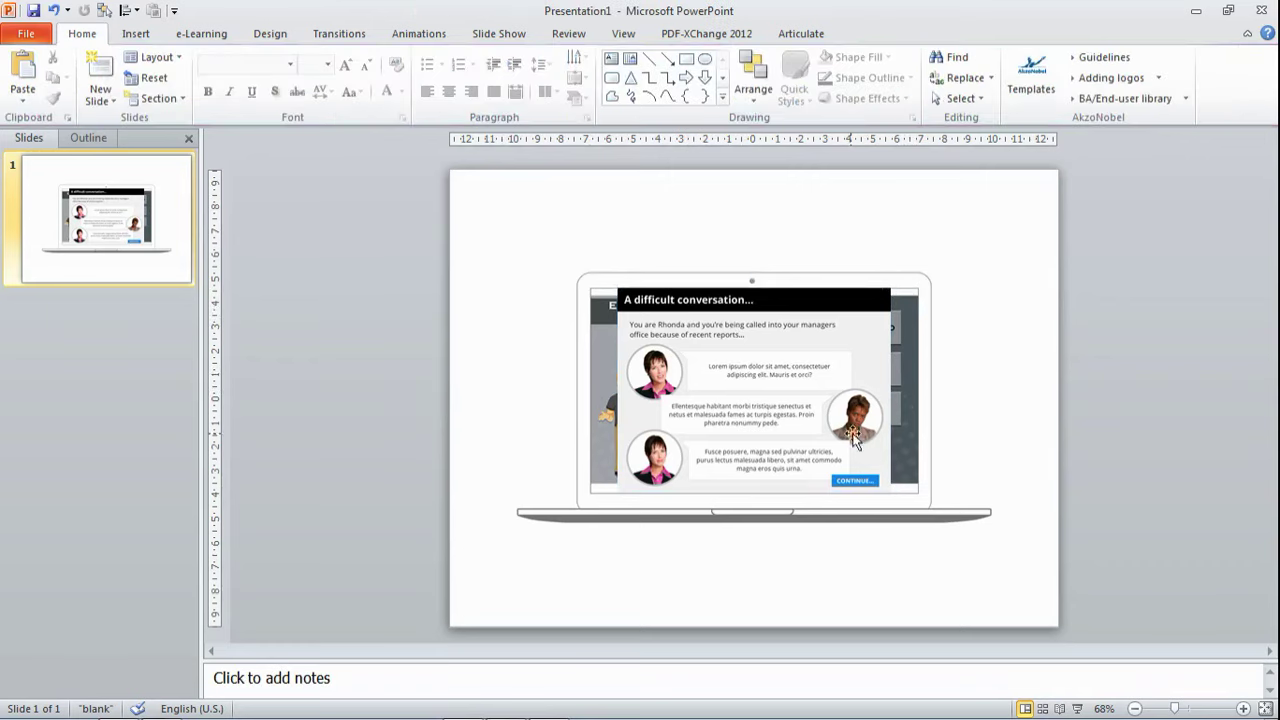
{"action": "left_click", "coordinate": [827, 405]}
{"action": "left_click_drag", "start_coordinate": [782, 432], "coordinate": [942, 442]}
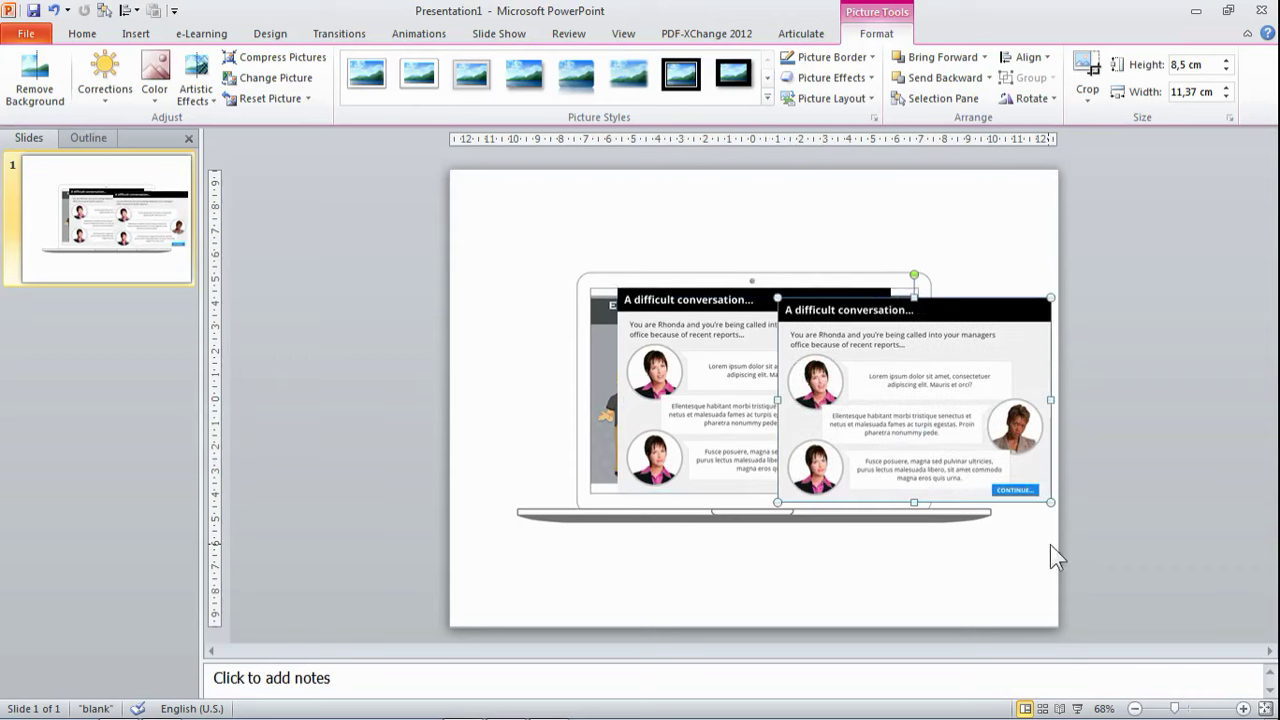
{"action": "left_click", "coordinate": [1243, 708]}
{"action": "left_click", "coordinate": [1243, 708]}
Step: Crop the duplicate screenshot down to a thin strip from its right edge
{"action": "left_click", "coordinate": [1243, 708]}
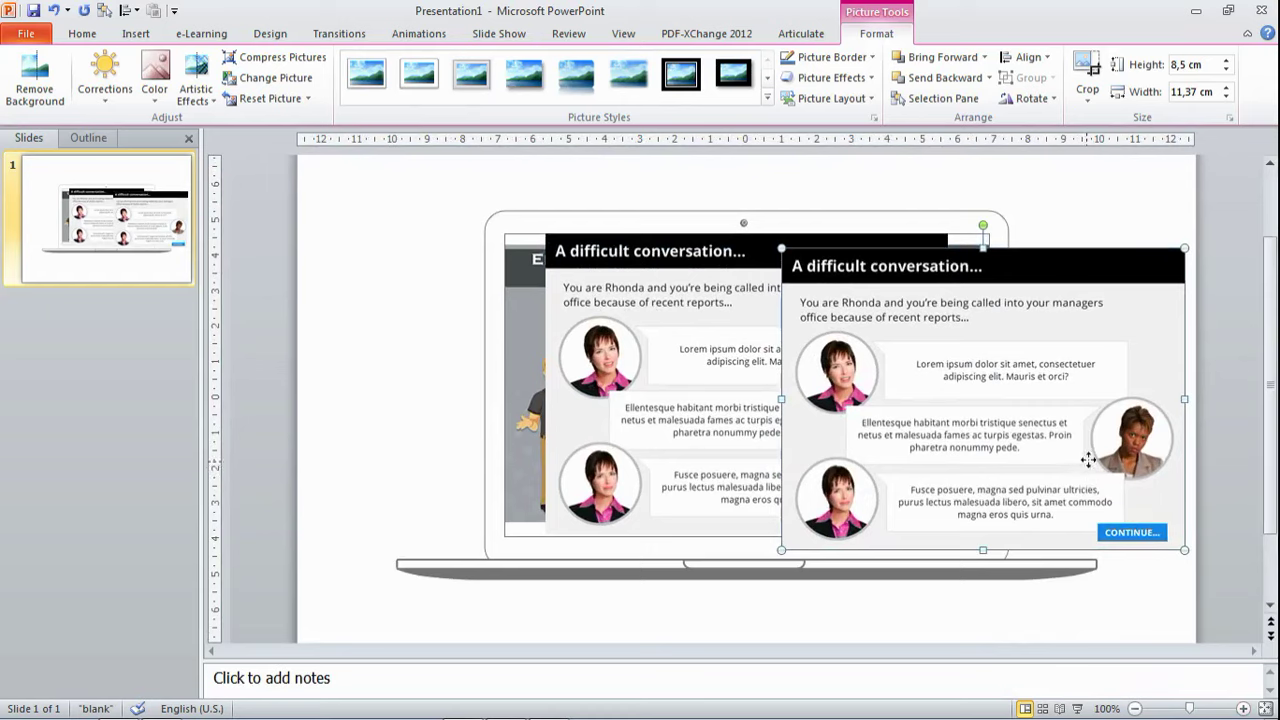
{"action": "left_click_drag", "start_coordinate": [1088, 459], "coordinate": [1088, 443]}
{"action": "left_click", "coordinate": [1095, 90]}
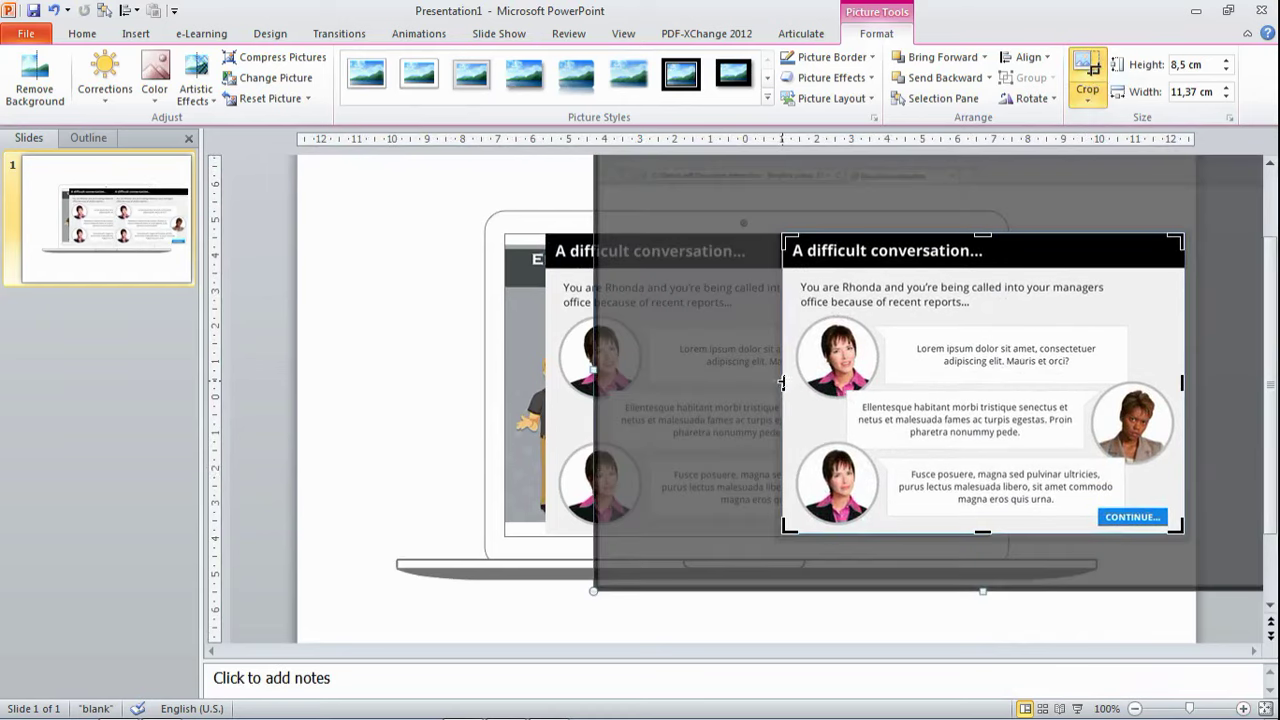
{"action": "left_click_drag", "start_coordinate": [782, 382], "coordinate": [1177, 382]}
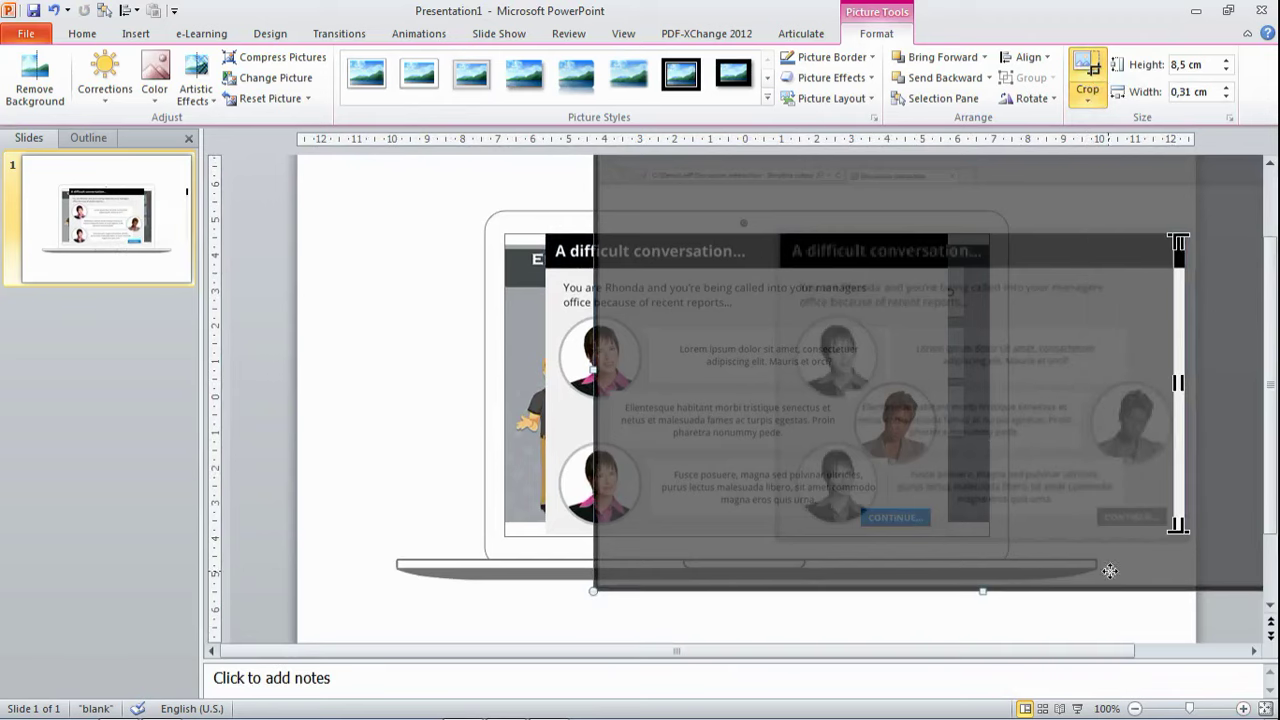
{"action": "left_click", "coordinate": [1138, 628]}
Step: Stretch the strip into a grey panel and position it over the laptop screen
{"action": "left_click", "coordinate": [1177, 453]}
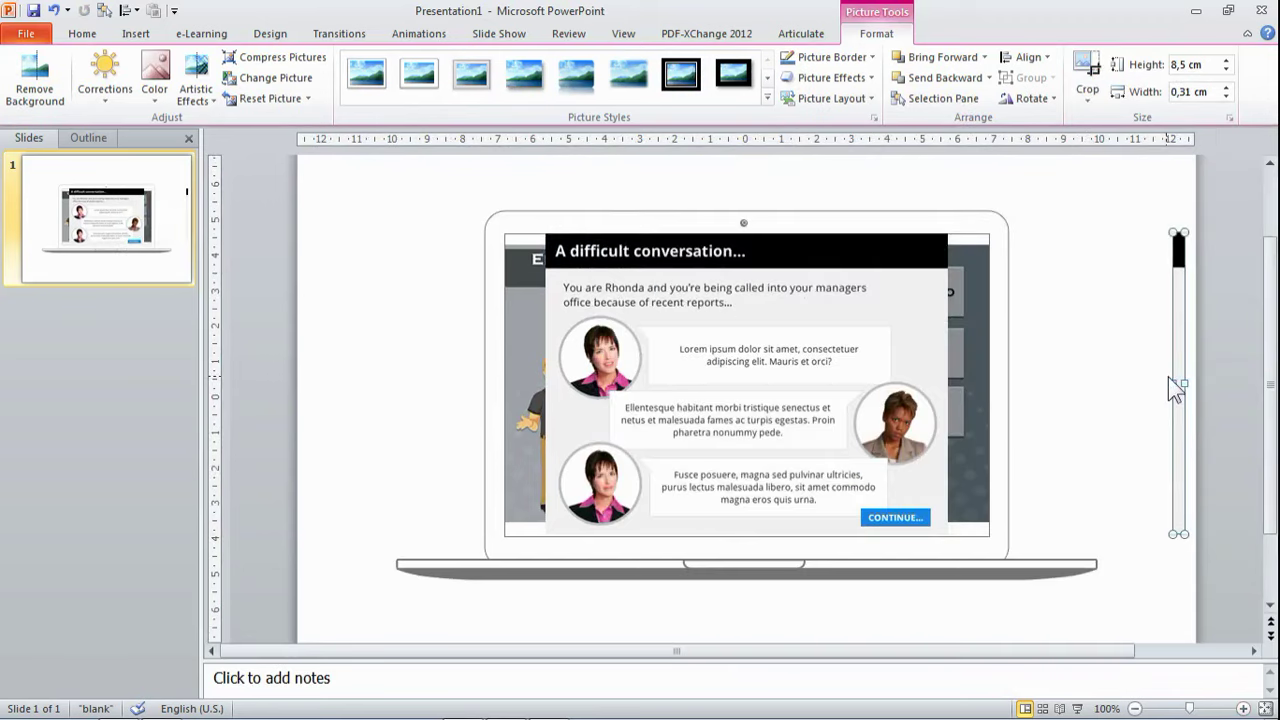
{"action": "left_click_drag", "start_coordinate": [1174, 385], "coordinate": [811, 389]}
{"action": "left_click_drag", "start_coordinate": [1014, 377], "coordinate": [786, 378]}
{"action": "key", "text": "ctrl+Down"}
{"action": "key", "text": "ctrl+Down"}
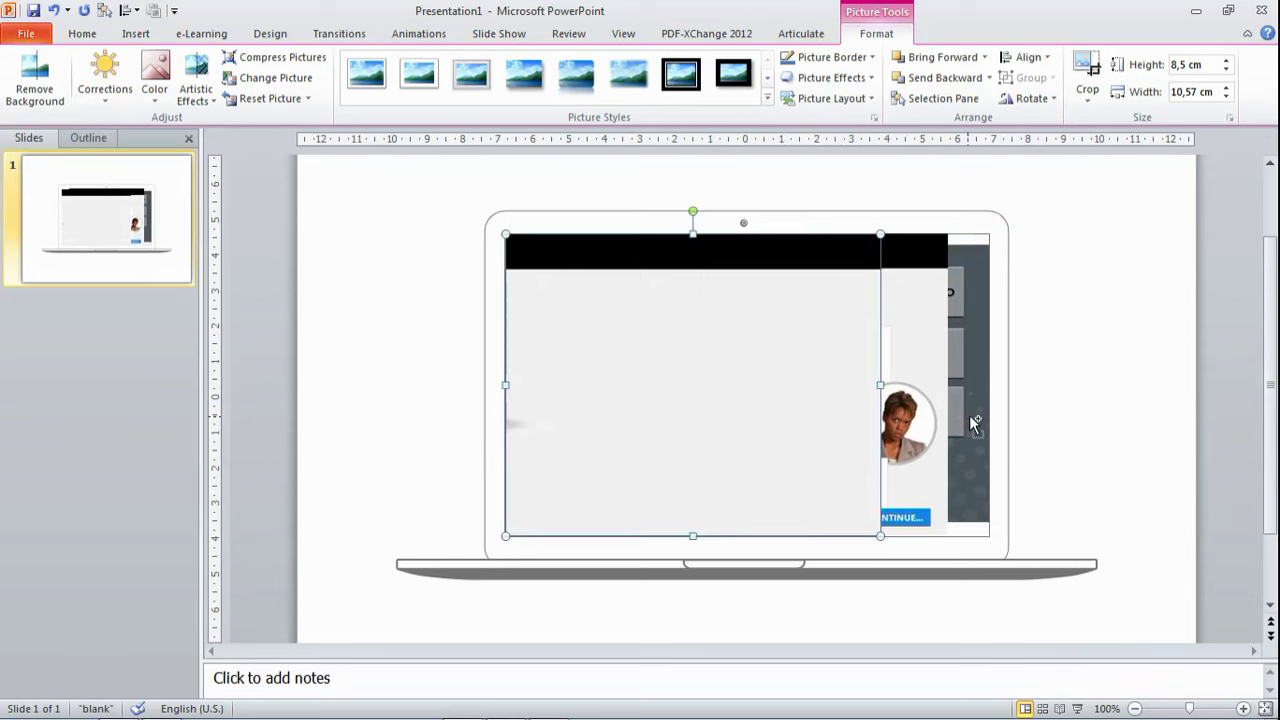
{"action": "key", "text": "ctrl+Left"}
{"action": "left_click", "coordinate": [1129, 470]}
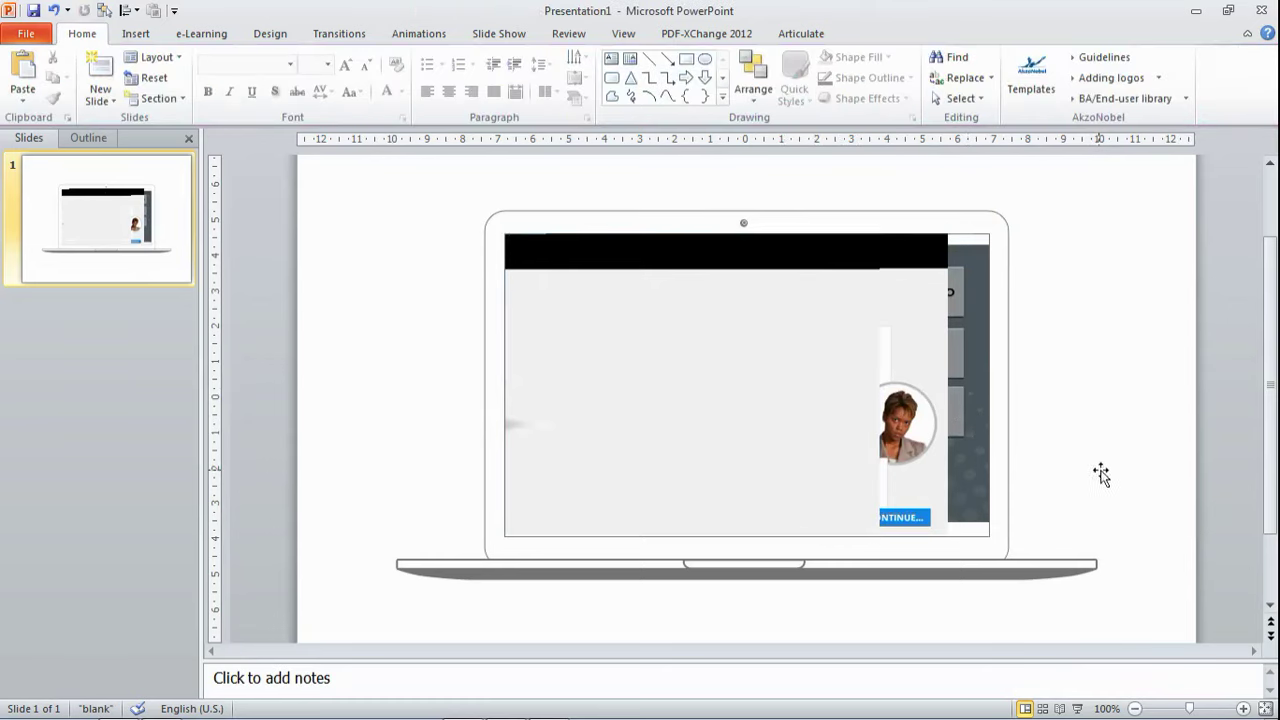
{"action": "left_click", "coordinate": [804, 447]}
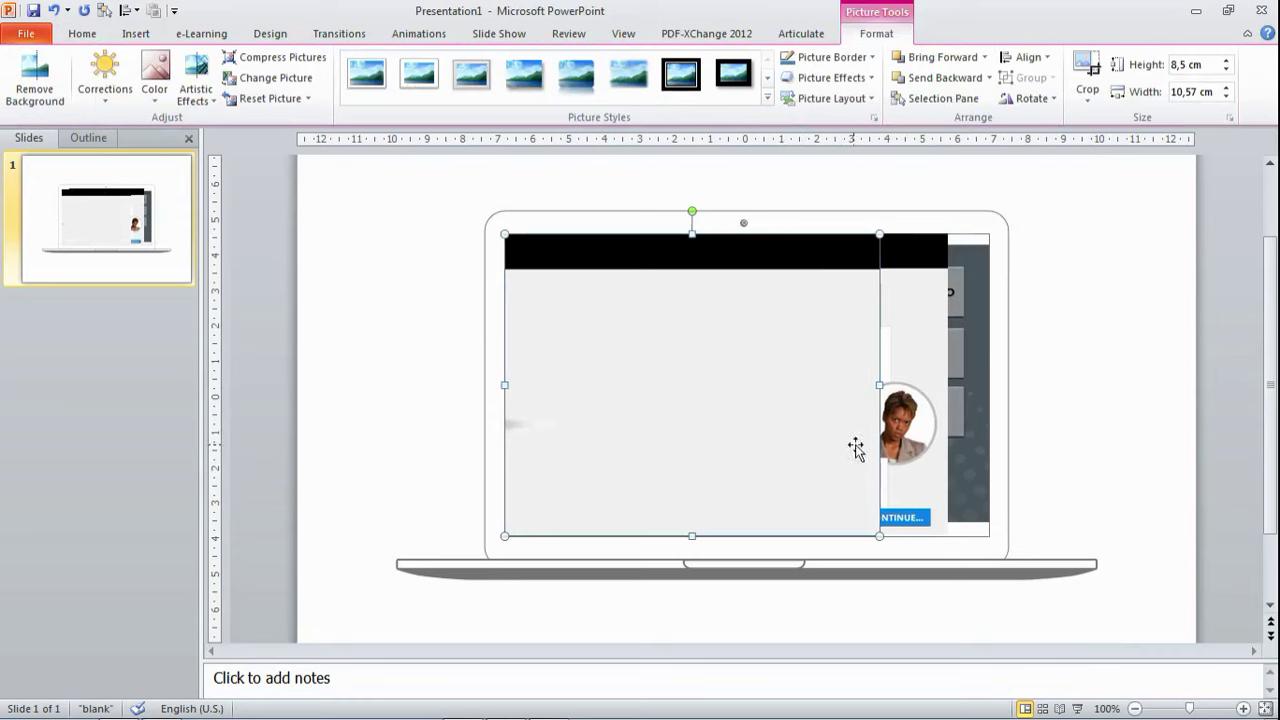
{"action": "left_click", "coordinate": [925, 425]}
Step: Bring the dialog screenshot to the front and move it off to the left
{"action": "left_click_drag", "start_coordinate": [921, 415], "coordinate": [1186, 344]}
{"action": "right_click", "coordinate": [1149, 339]}
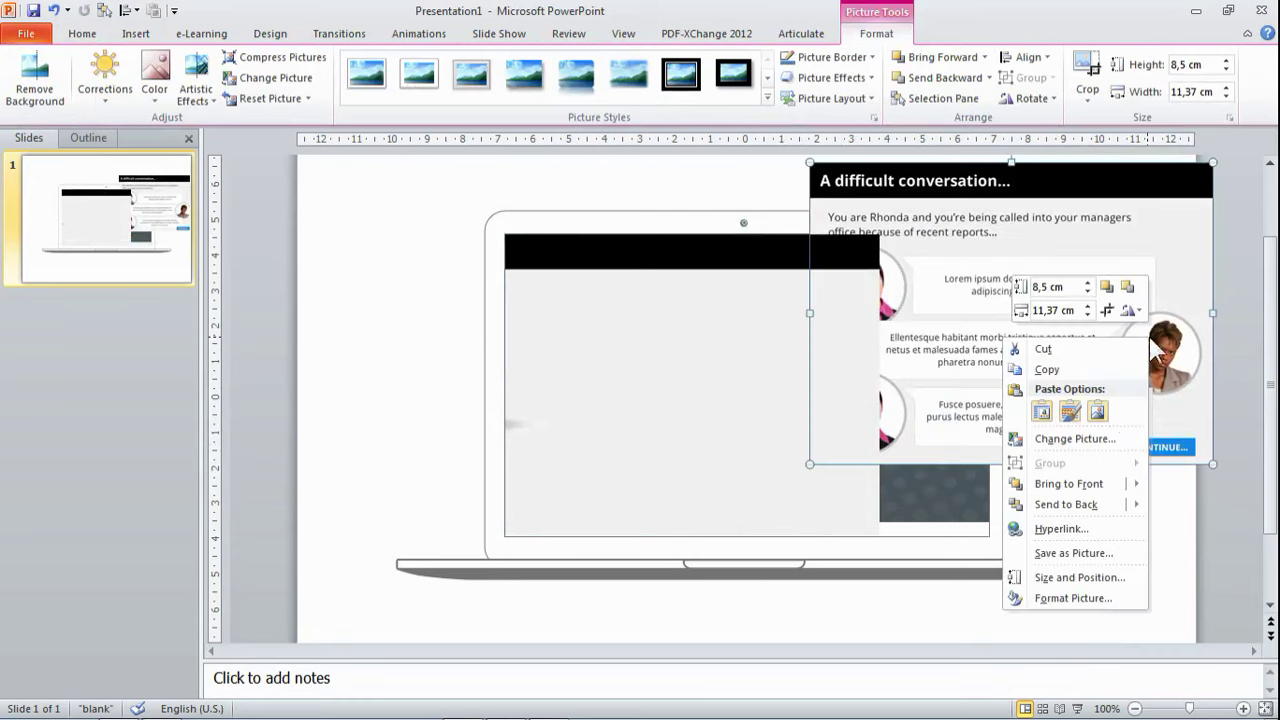
{"action": "left_click", "coordinate": [1100, 487]}
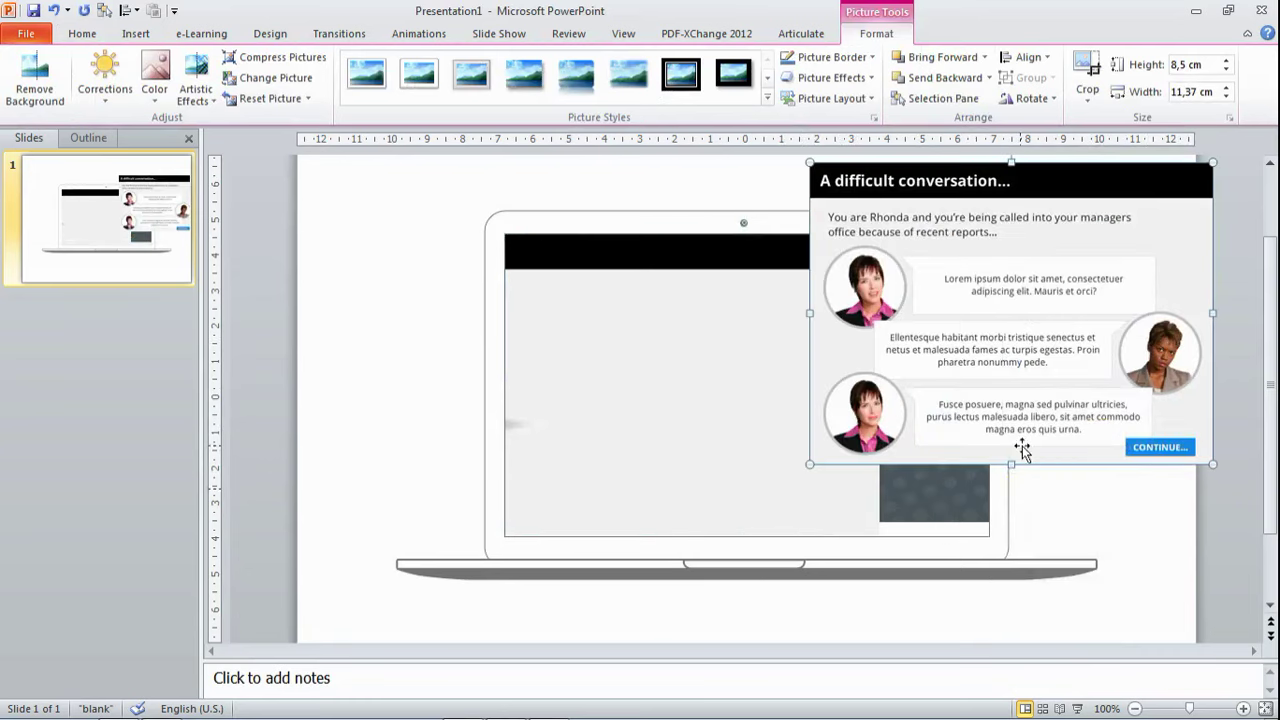
{"action": "left_click_drag", "start_coordinate": [1062, 348], "coordinate": [394, 510]}
Step: Widen the grey panel to 13.65 × 8.51 cm so it fills the laptop screen
{"action": "left_click", "coordinate": [732, 430]}
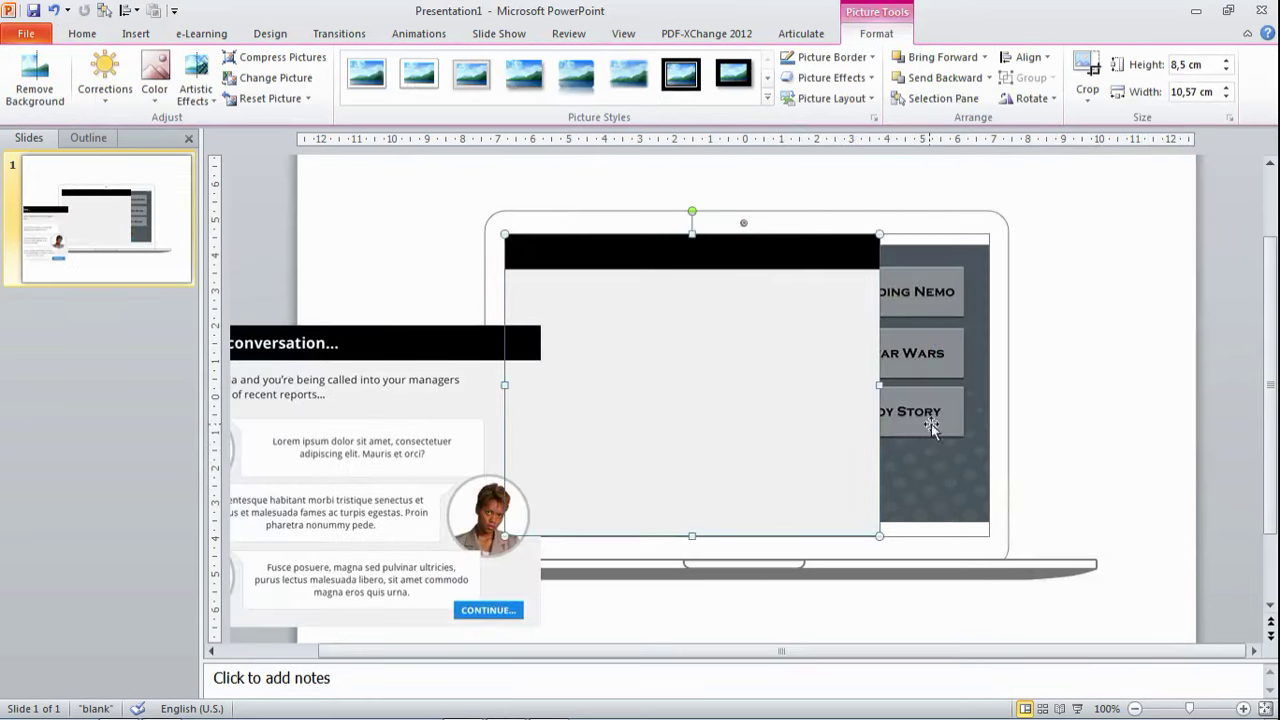
{"action": "left_click_drag", "start_coordinate": [879, 385], "coordinate": [988, 382]}
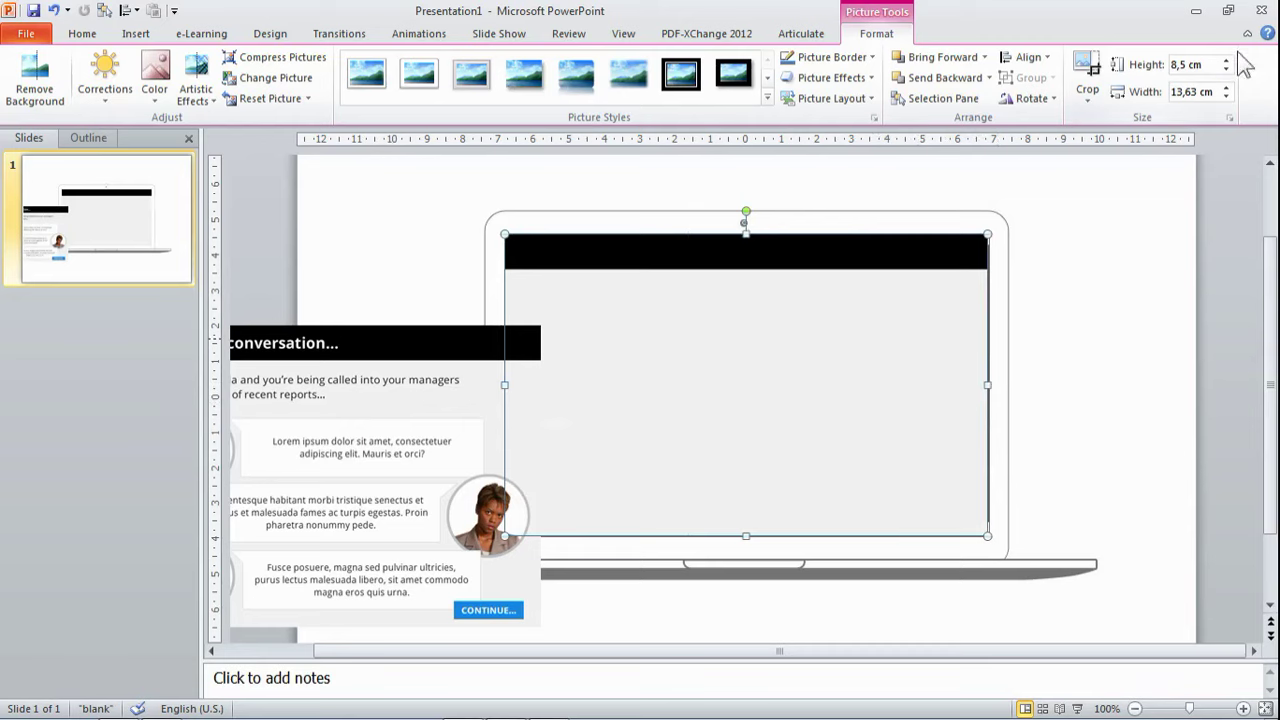
{"action": "left_click", "coordinate": [1226, 88]}
{"action": "left_click", "coordinate": [1138, 277]}
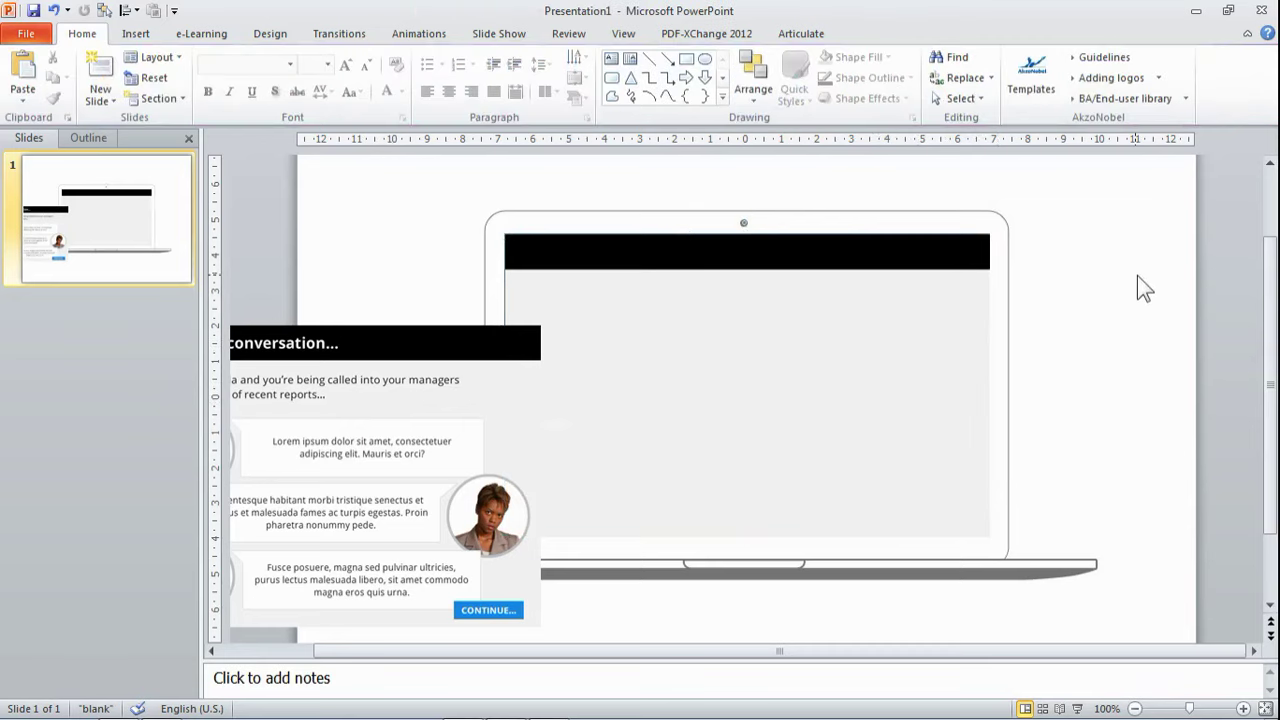
{"action": "left_click", "coordinate": [948, 330]}
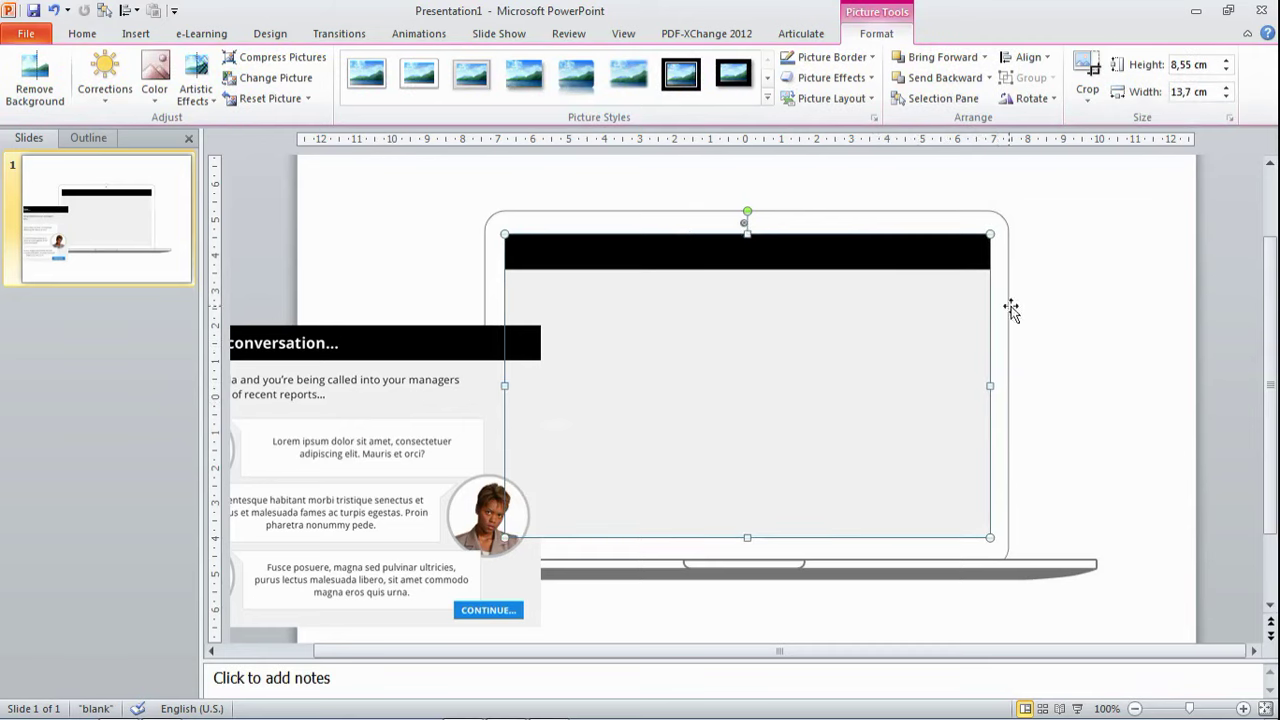
{"action": "left_click", "coordinate": [1193, 92]}
{"action": "key", "text": "Return"}
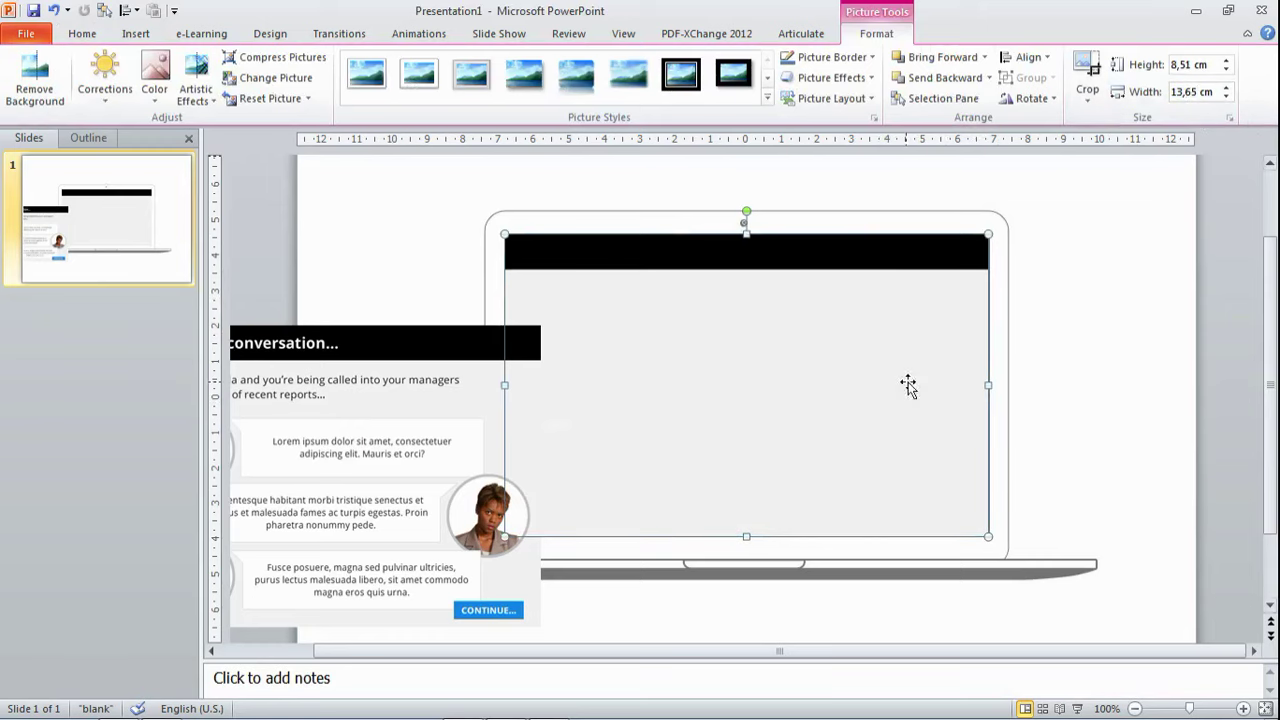
{"action": "left_click", "coordinate": [1120, 372]}
{"action": "left_click", "coordinate": [958, 376]}
{"action": "key", "text": "ctrl+Right"}
{"action": "left_click", "coordinate": [1126, 440]}
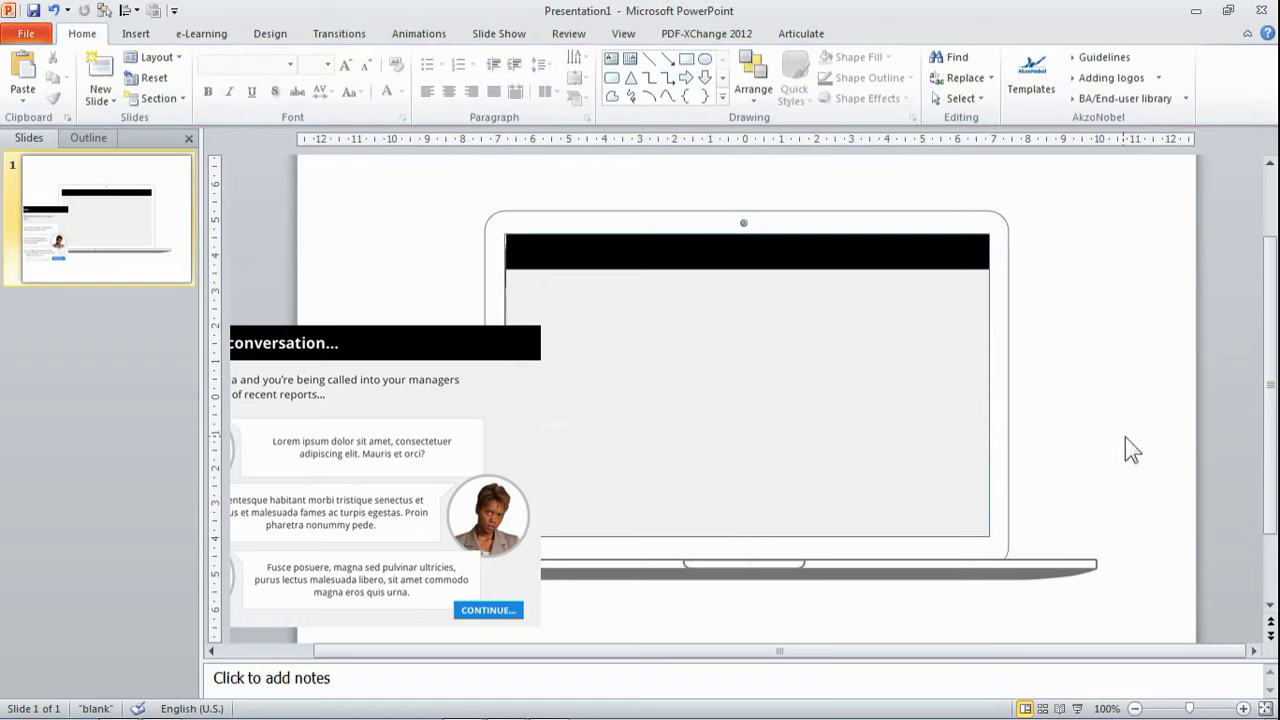
{"action": "left_click", "coordinate": [923, 437]}
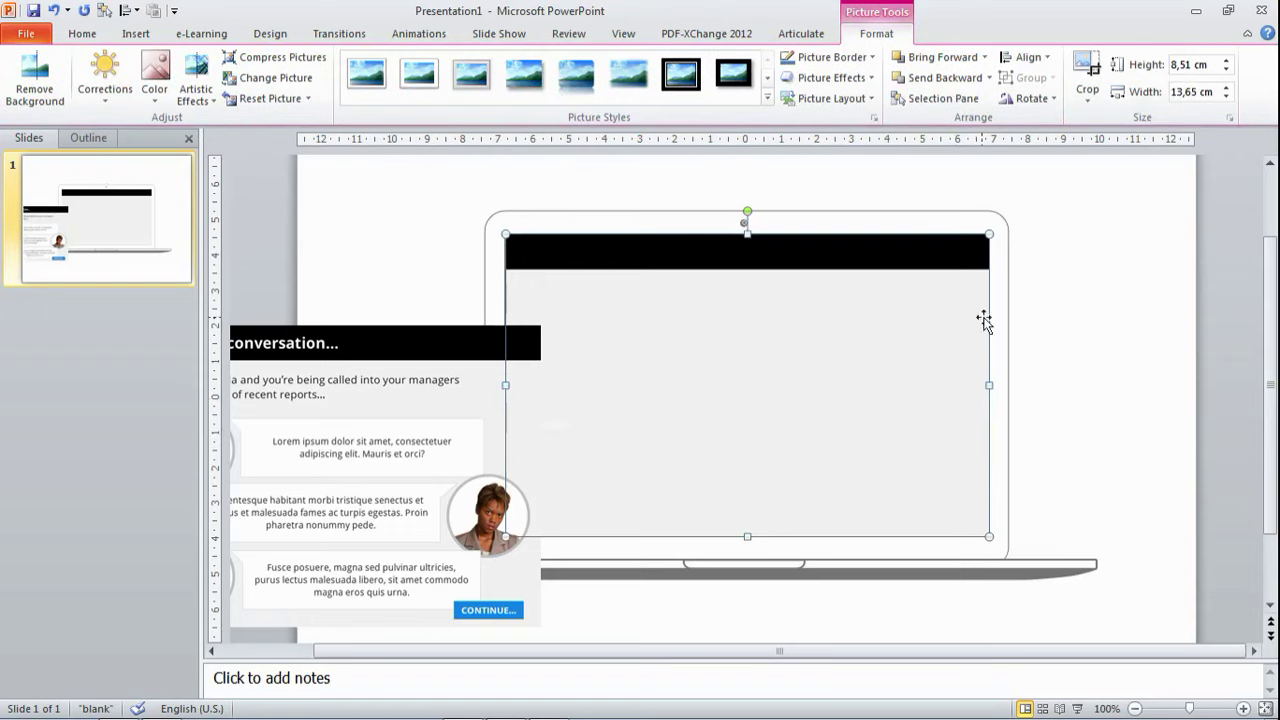
Step: Give the grey panel a theme-colour picture border with 2¼ pt weight
{"action": "left_click", "coordinate": [870, 58]}
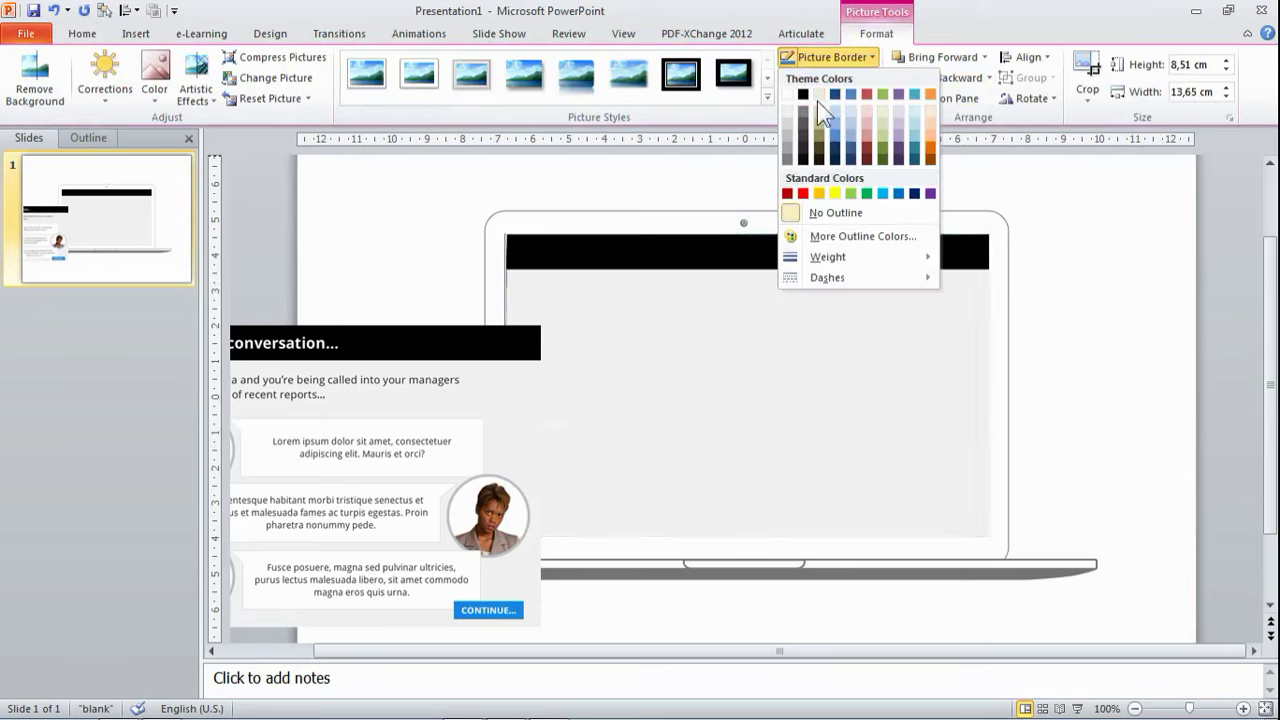
{"action": "left_click", "coordinate": [790, 160]}
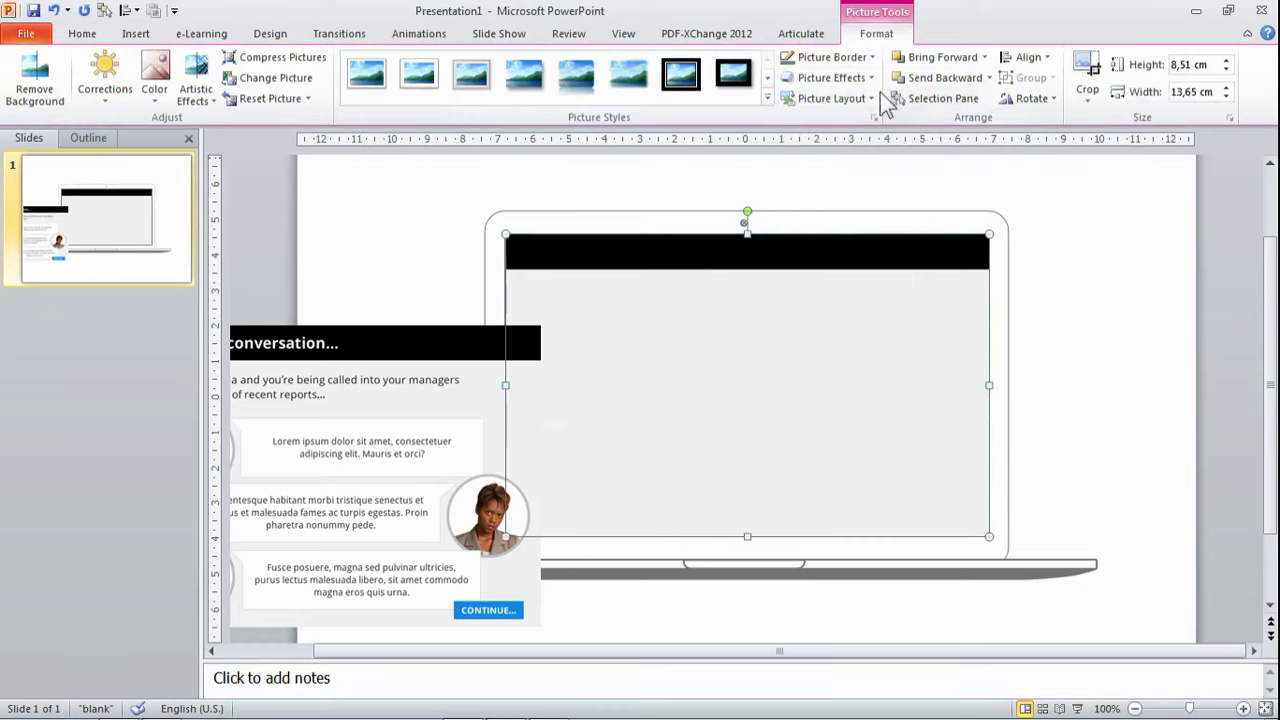
{"action": "left_click", "coordinate": [871, 57]}
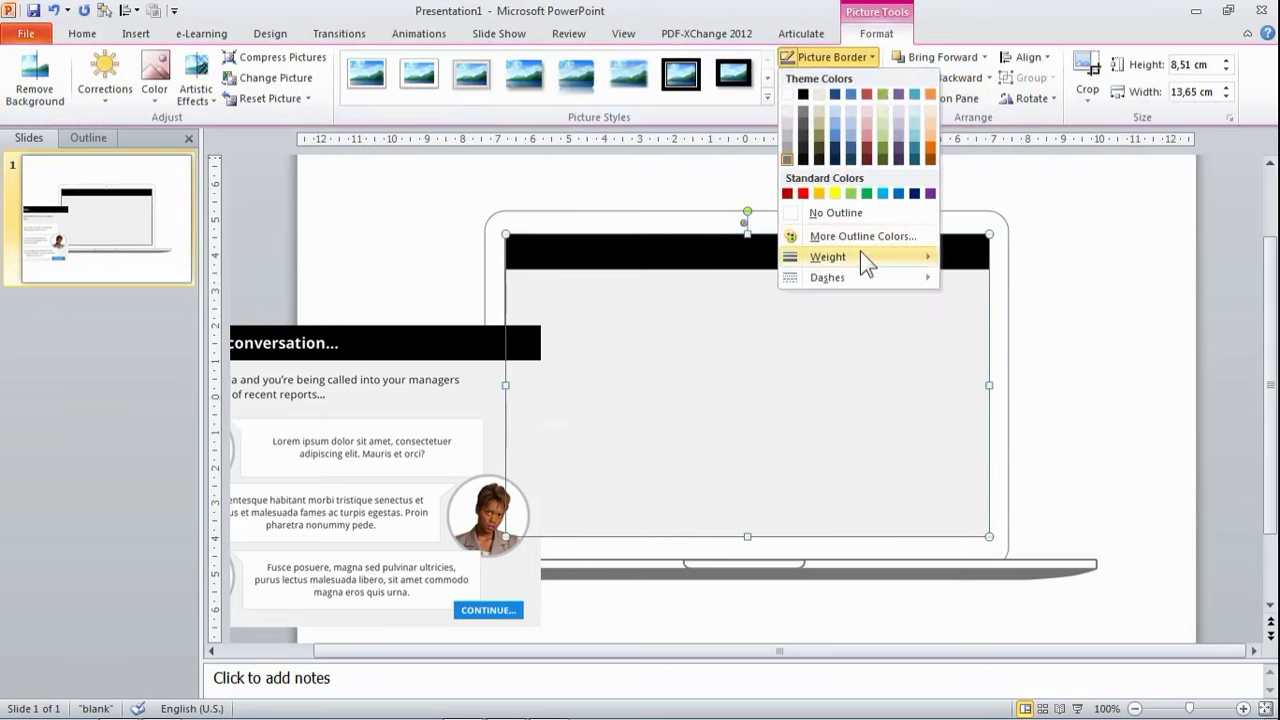
{"action": "mouse_move", "coordinate": [860, 251]}
{"action": "left_click", "coordinate": [1053, 363]}
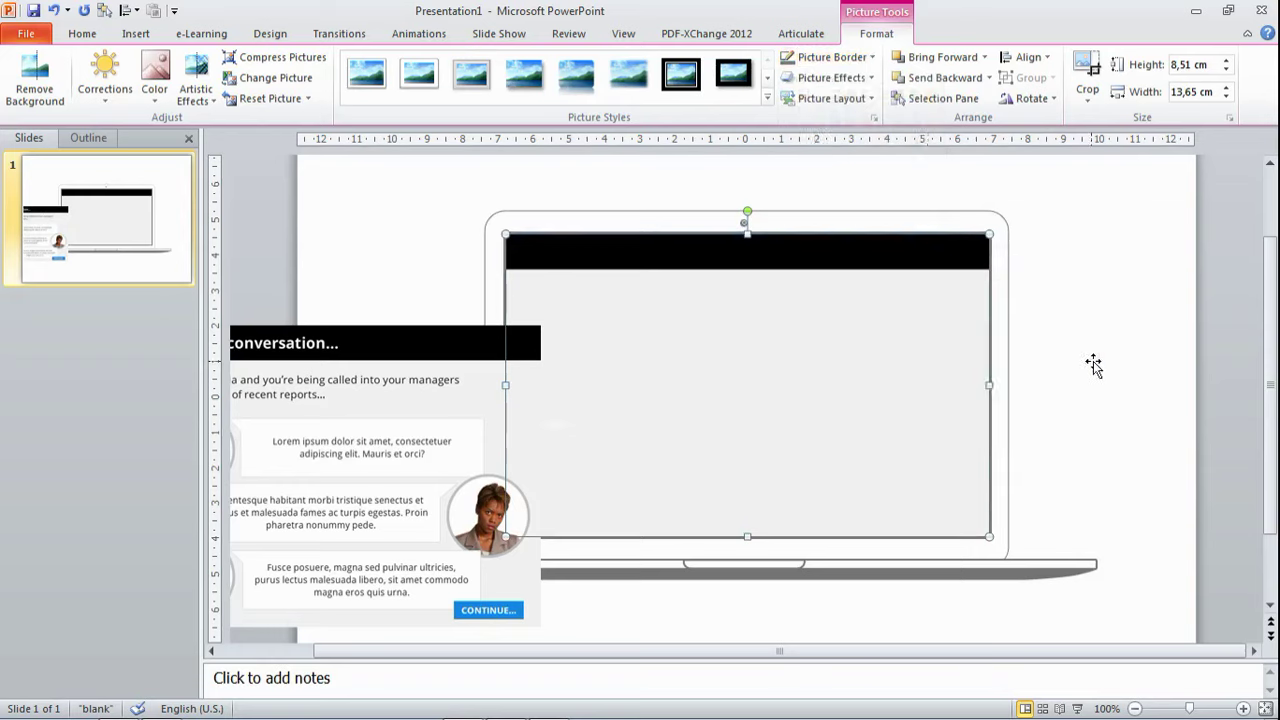
{"action": "left_click", "coordinate": [1130, 375]}
Step: Nudge the bordered panel one step left
{"action": "double_click", "coordinate": [889, 355]}
{"action": "key", "text": "ctrl+Left"}
{"action": "left_click", "coordinate": [1088, 401]}
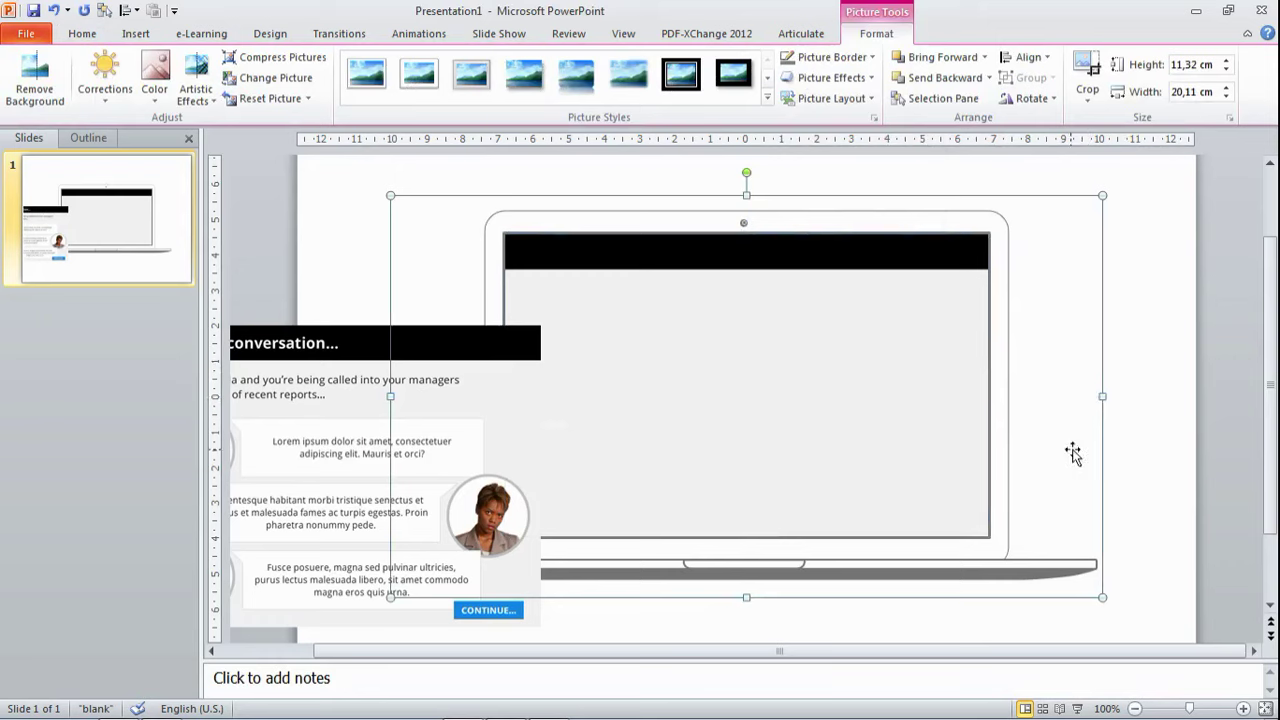
Step: Drag the conversation screenshot onto the bordered laptop screen and centre it with the guides
{"action": "left_click", "coordinate": [290, 280]}
{"action": "left_click_drag", "start_coordinate": [323, 437], "coordinate": [738, 348]}
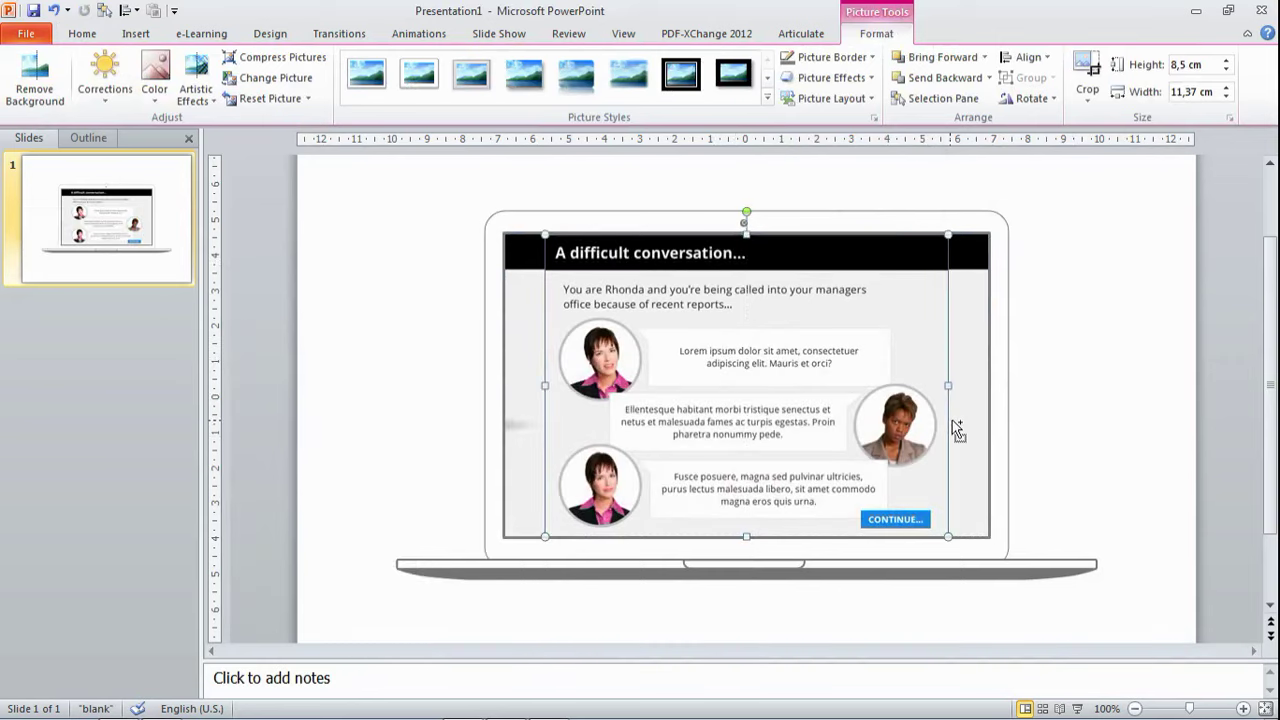
{"action": "left_click_drag", "start_coordinate": [952, 422], "coordinate": [956, 421]}
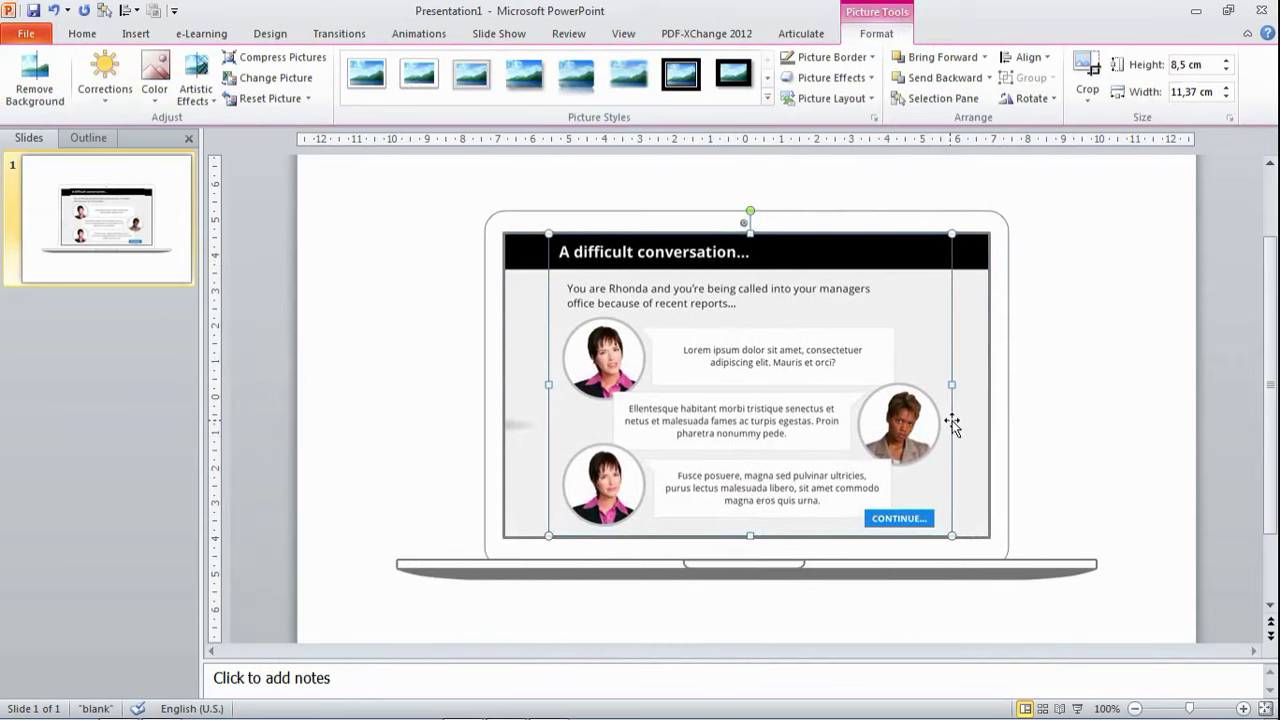
{"action": "left_click", "coordinate": [1165, 470]}
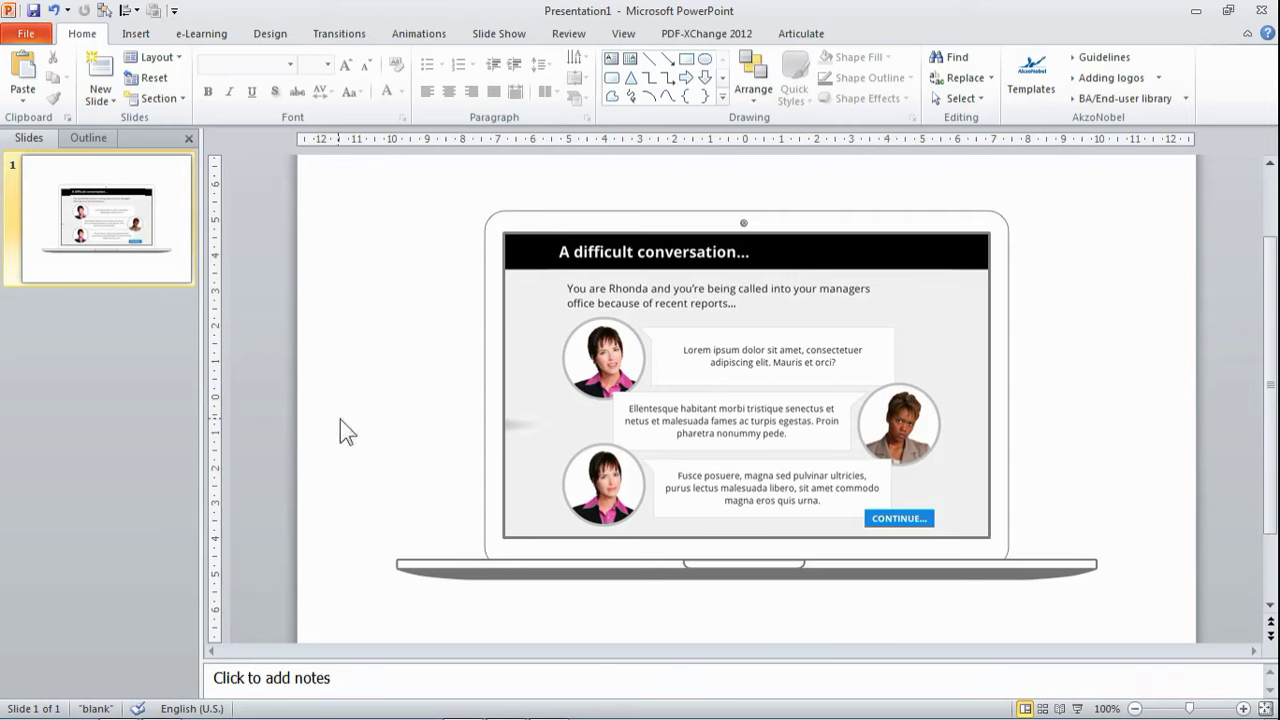
Step: Group all slide objects (laptop, screen panel, screenshot) and view the group's Save as Picture option
{"action": "key", "text": "ctrl+a"}
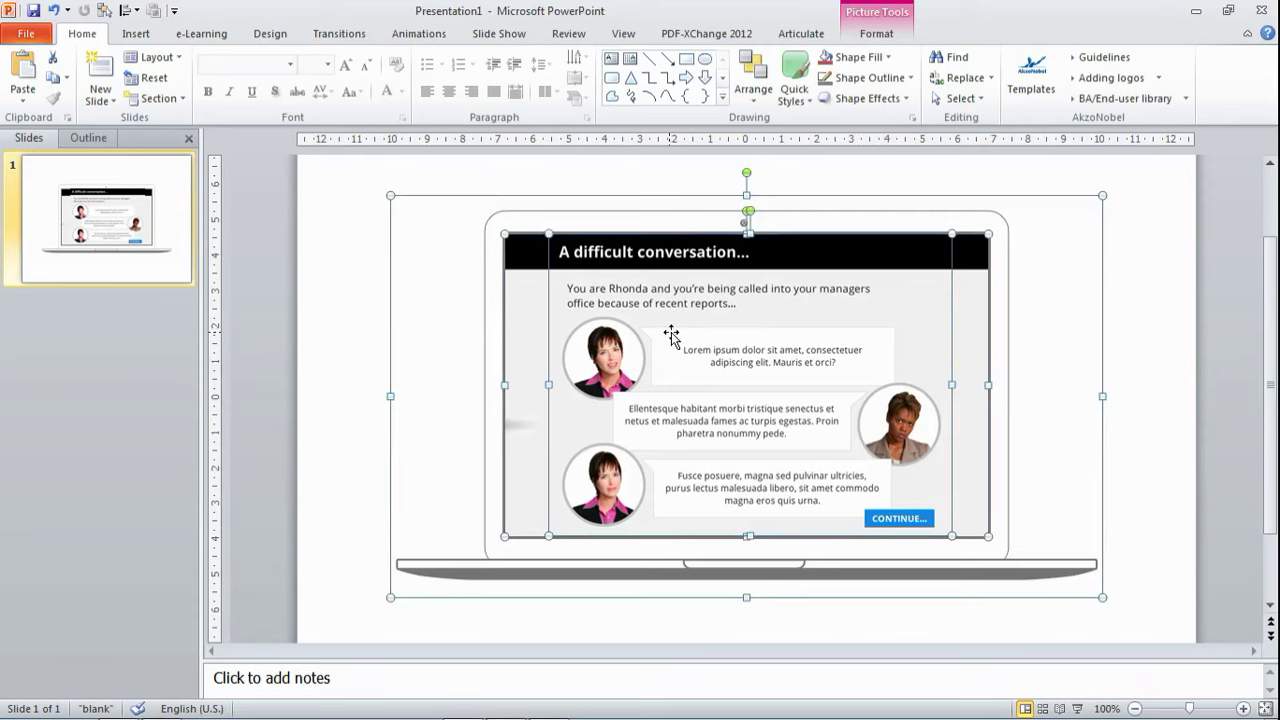
{"action": "key", "text": "ctrl+g"}
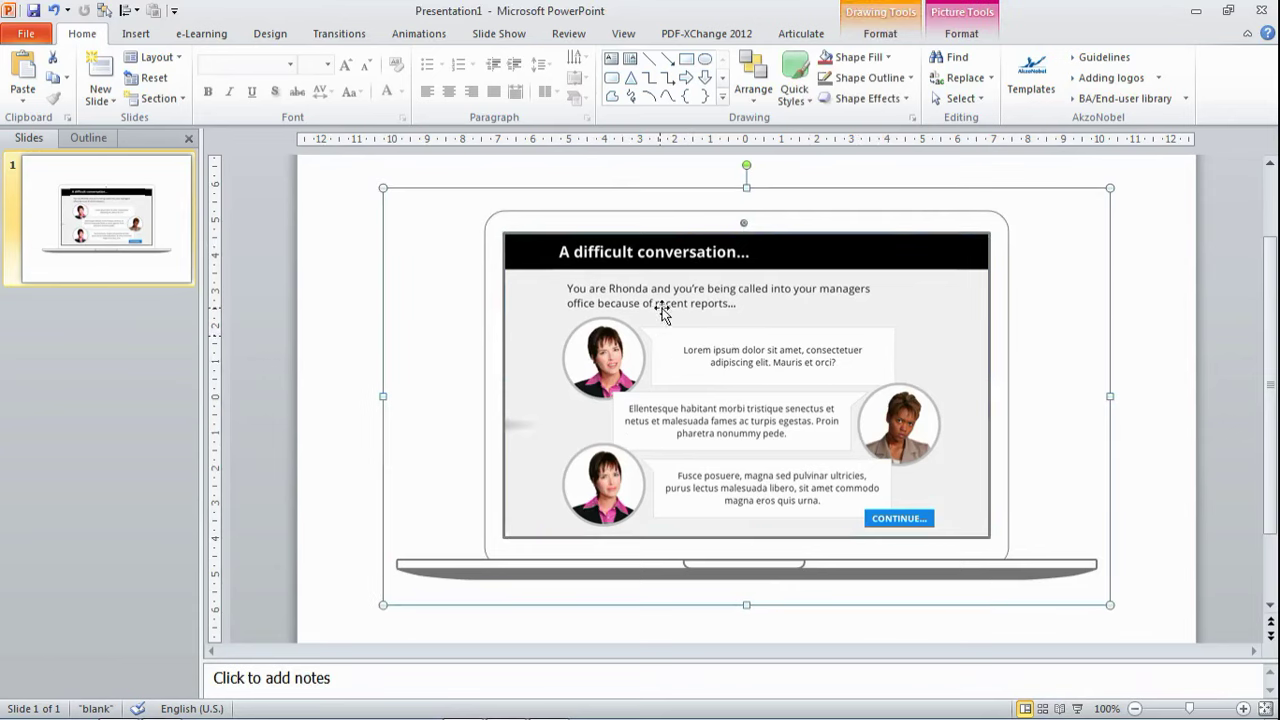
{"action": "right_click", "coordinate": [663, 309]}
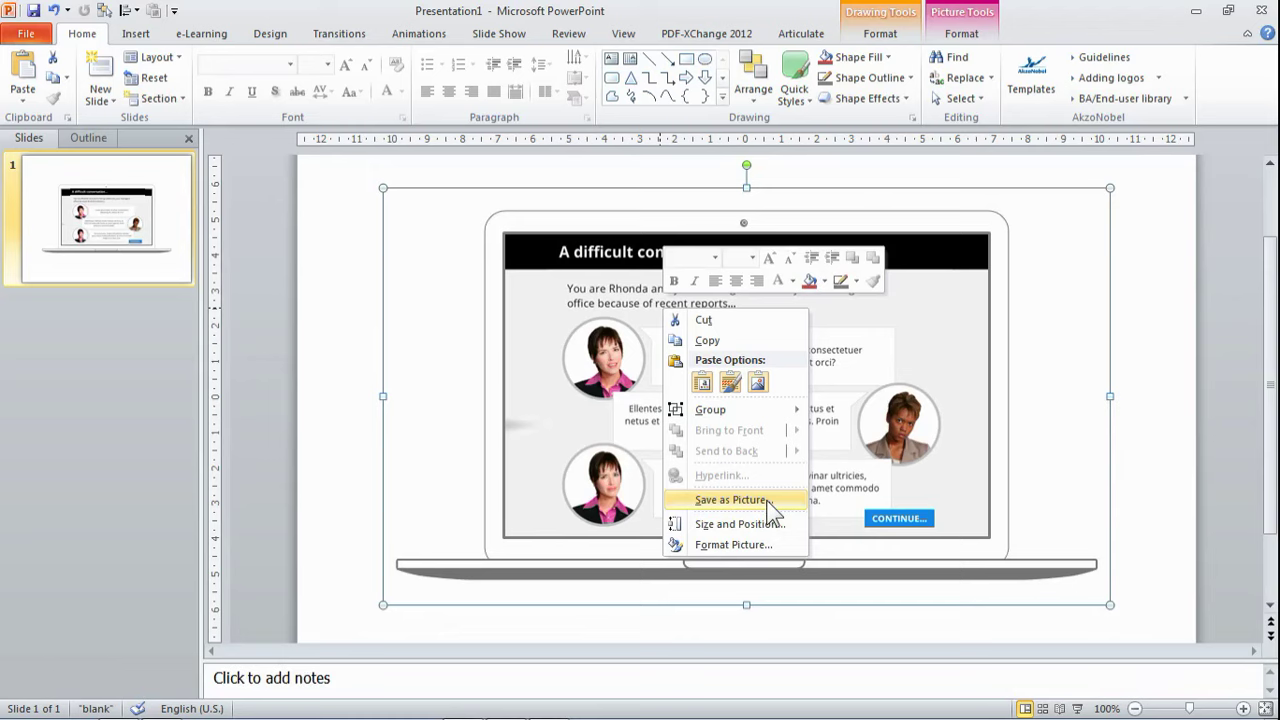
{"action": "key", "text": "Escape"}
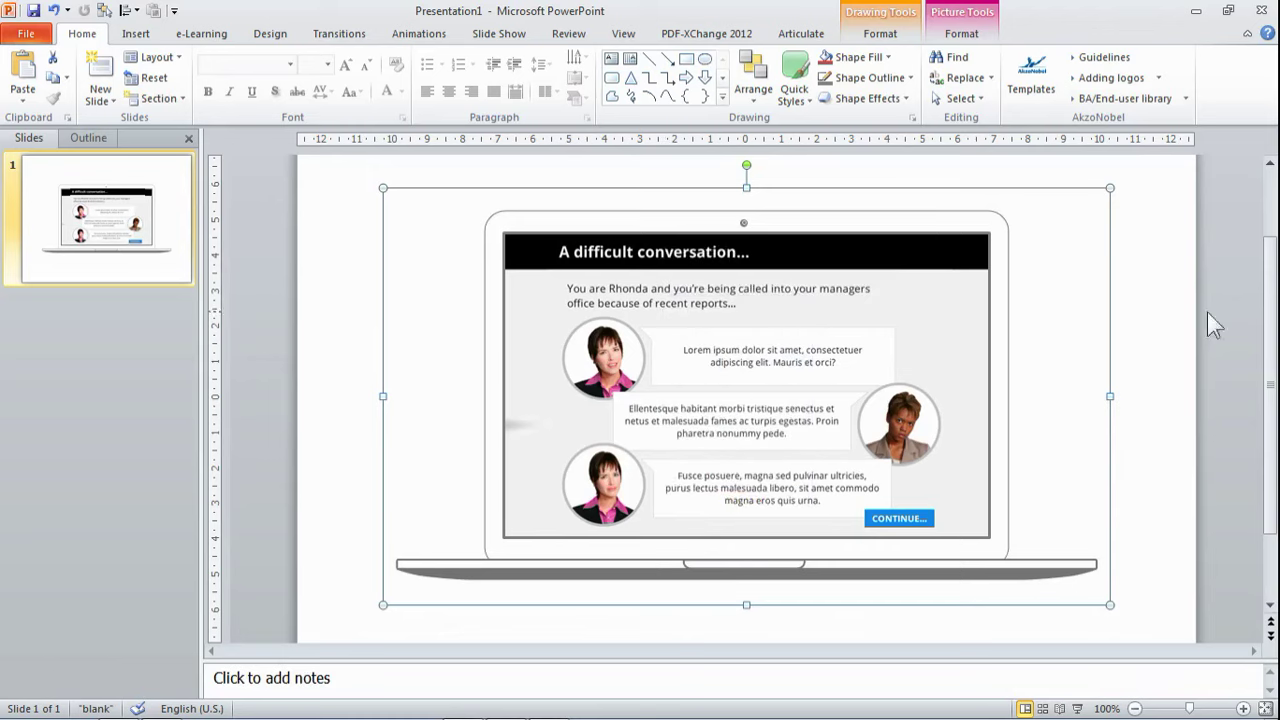